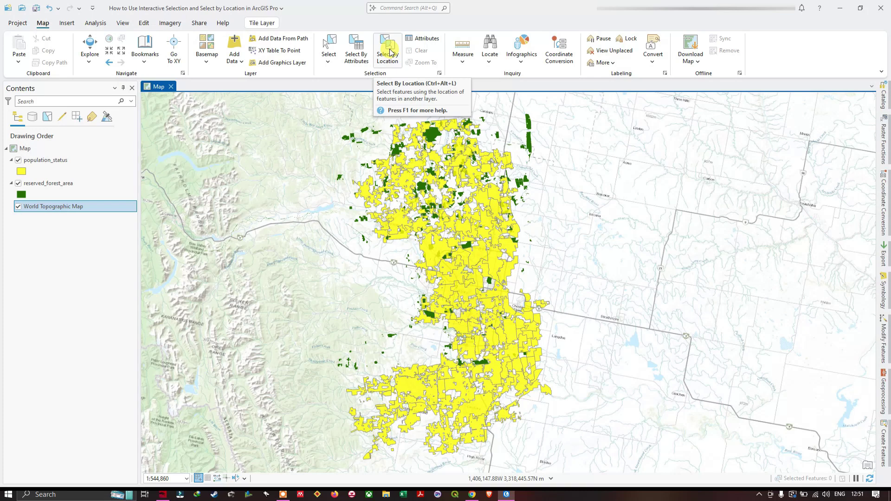
- Examine the interactive selection shapes and the selection options, including the interactive and combination modes
left_click(332, 64)
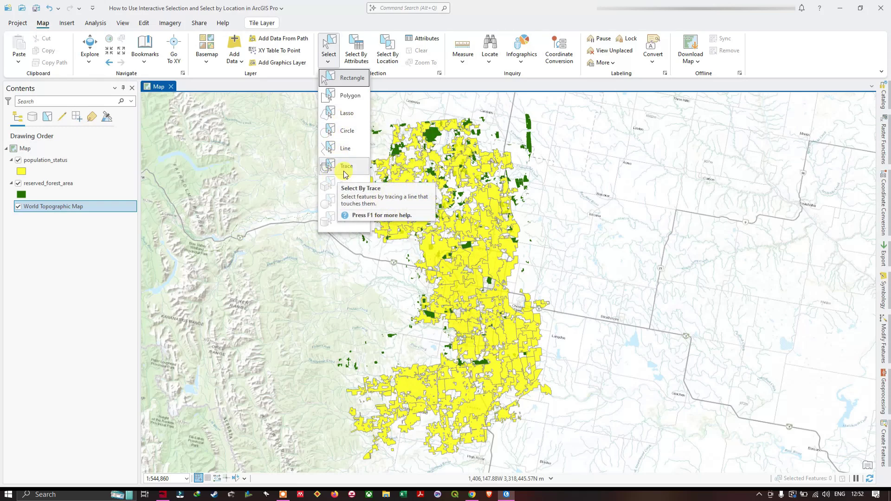
left_click(406, 74)
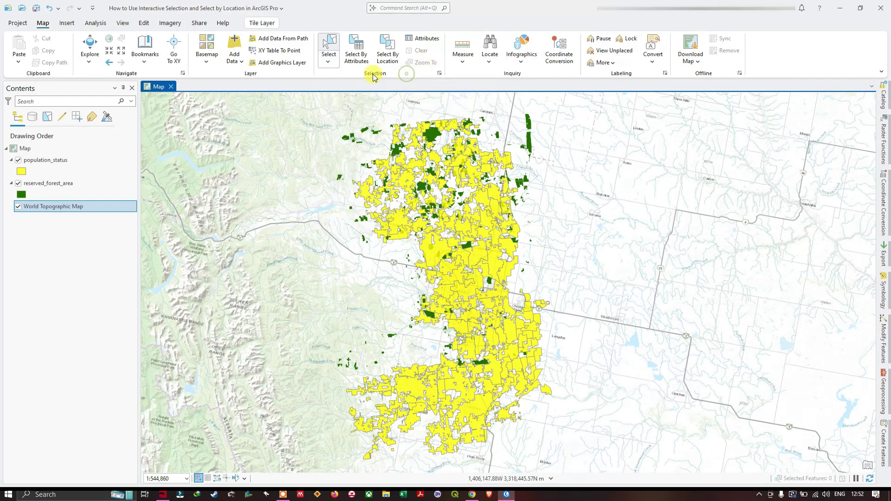
left_click(439, 74)
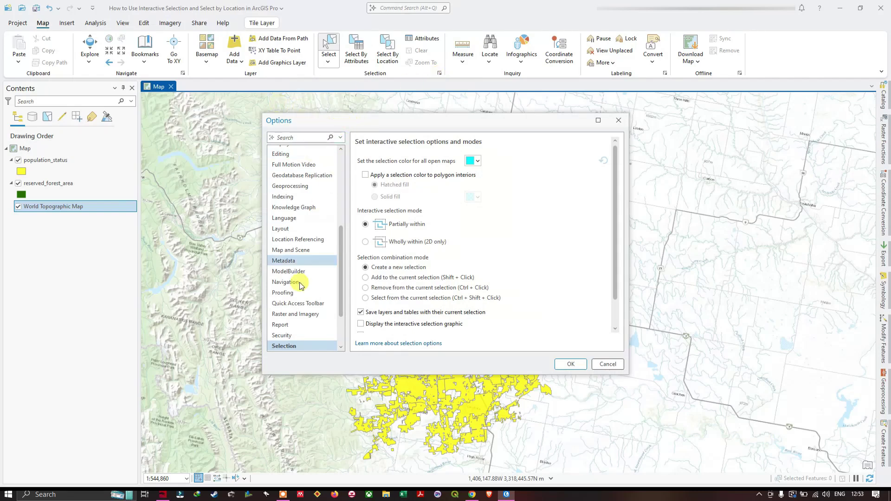
scroll(302, 325, "down", 3)
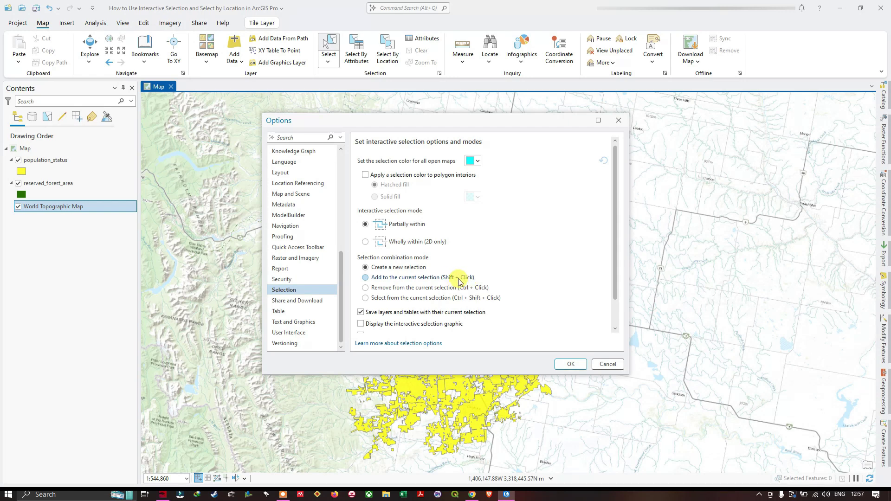
left_click(366, 278)
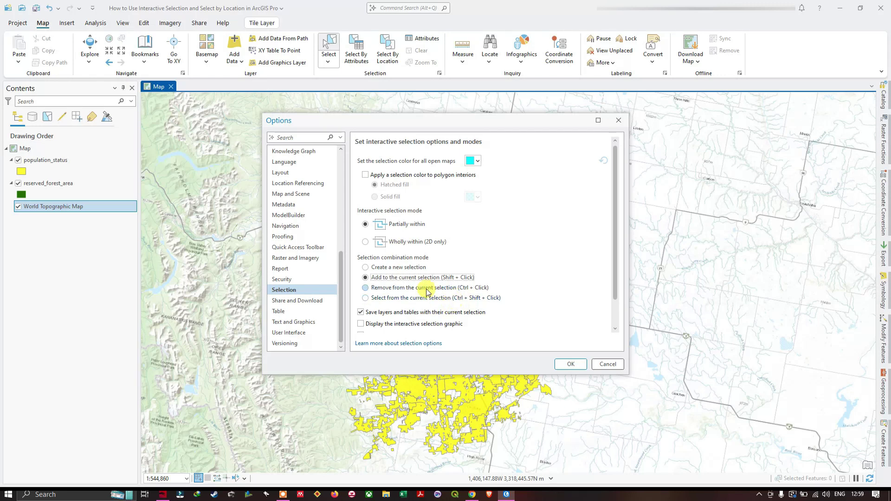
left_click(379, 267)
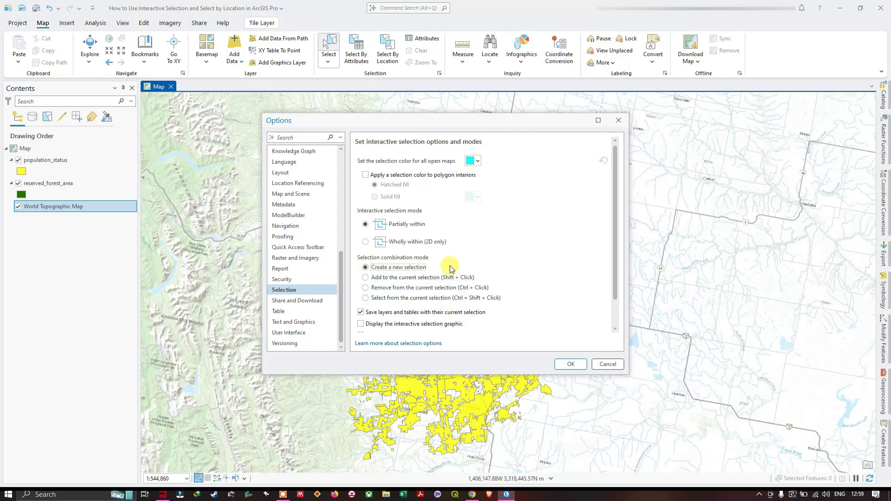
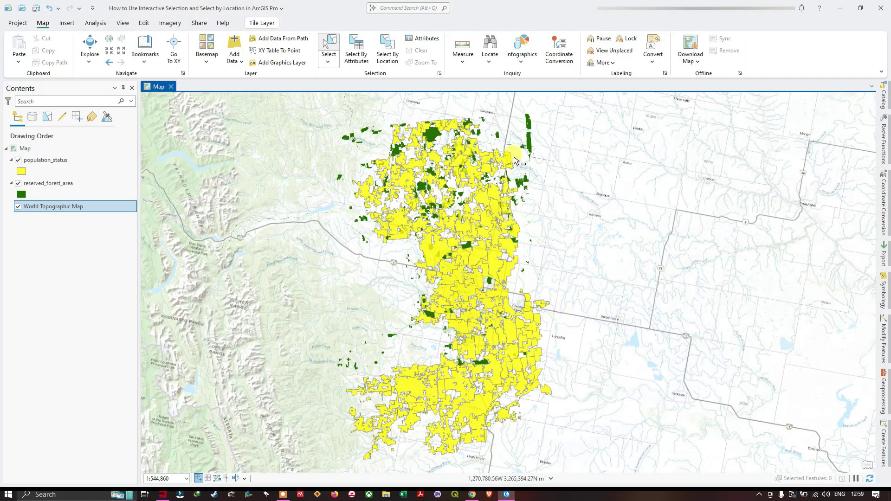
left_click(598, 243)
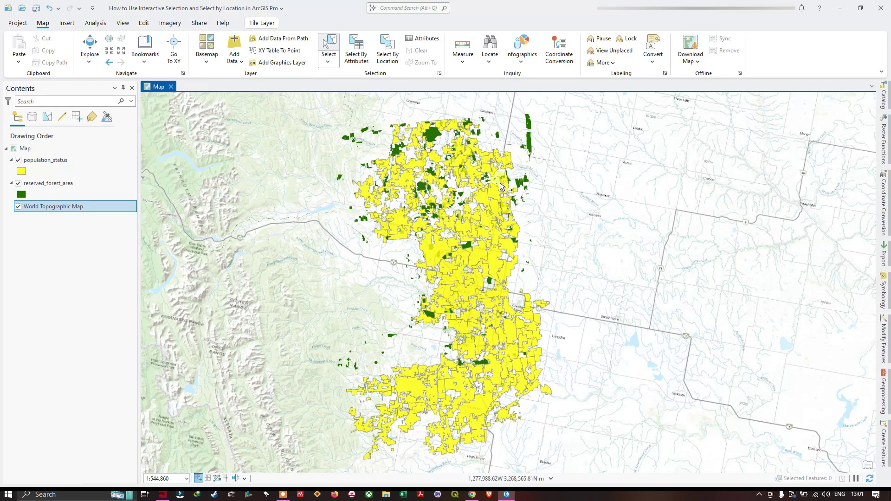
- Make population_status the current layer and select the features in the northern part of the data with a rectangle
left_click(38, 160)
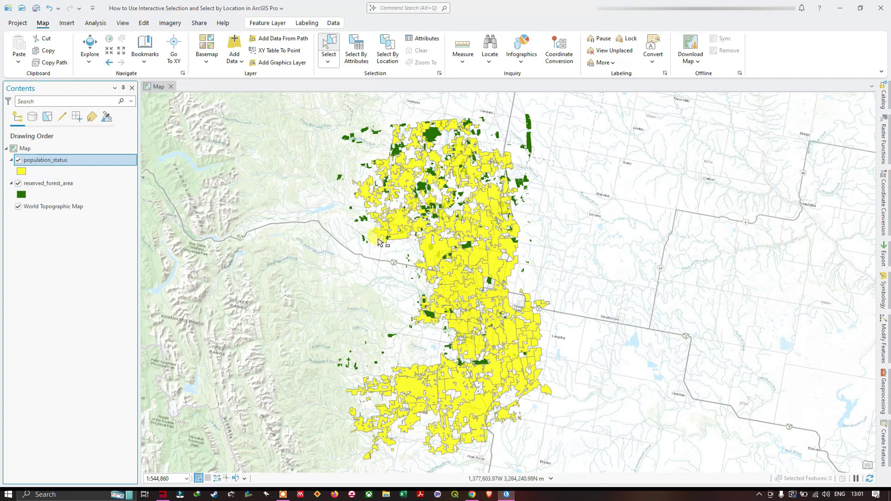
scroll(387, 241, "down", 5)
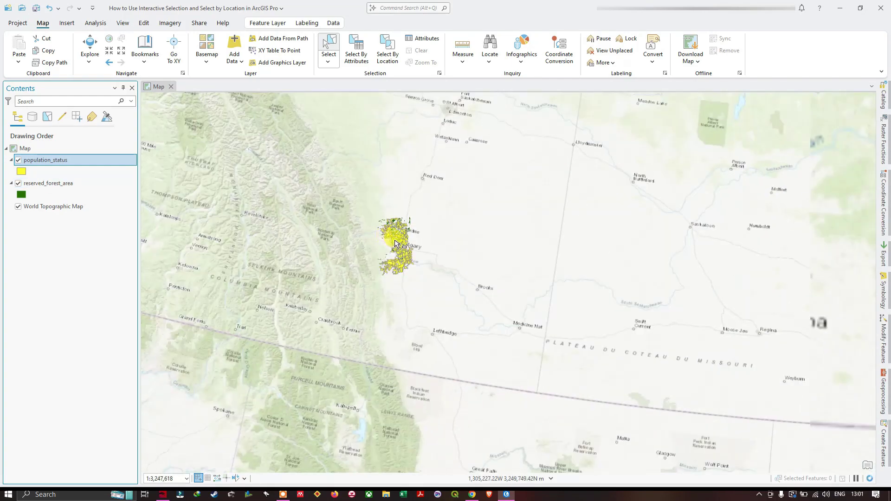
scroll(388, 242, "down", 3)
scroll(395, 242, "up", 7)
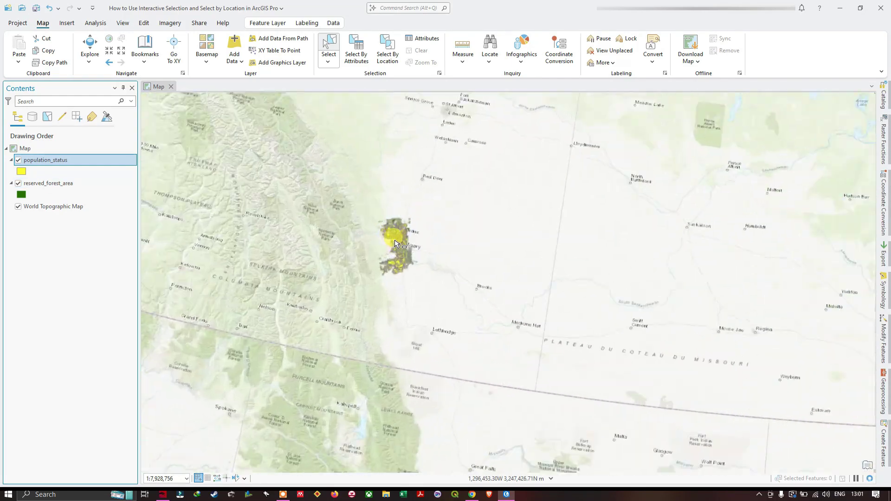
scroll(397, 243, "up", 2)
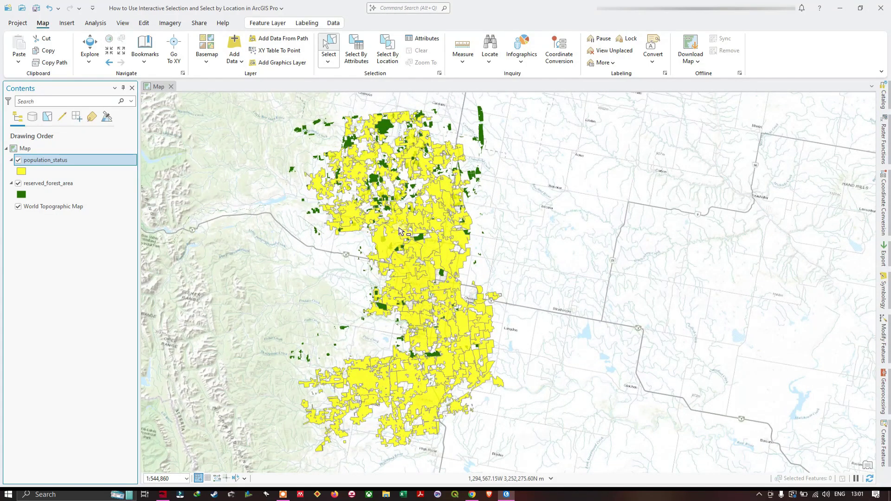
left_click(332, 63)
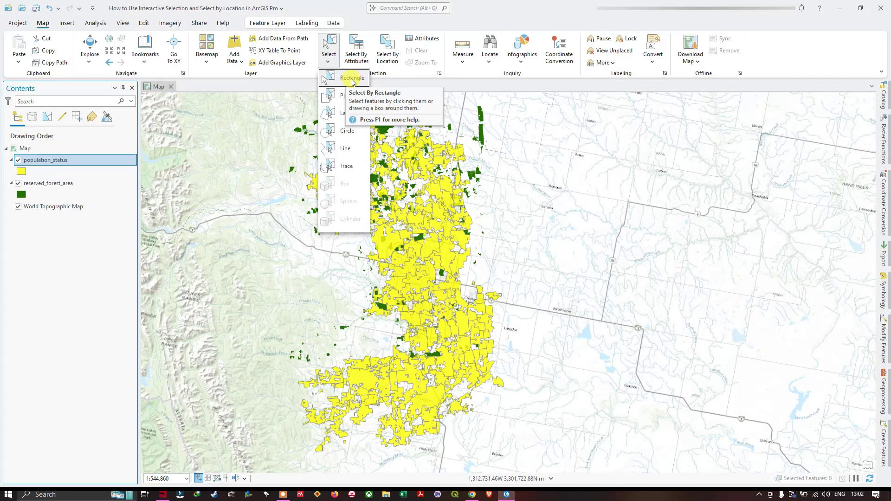
left_click(352, 79)
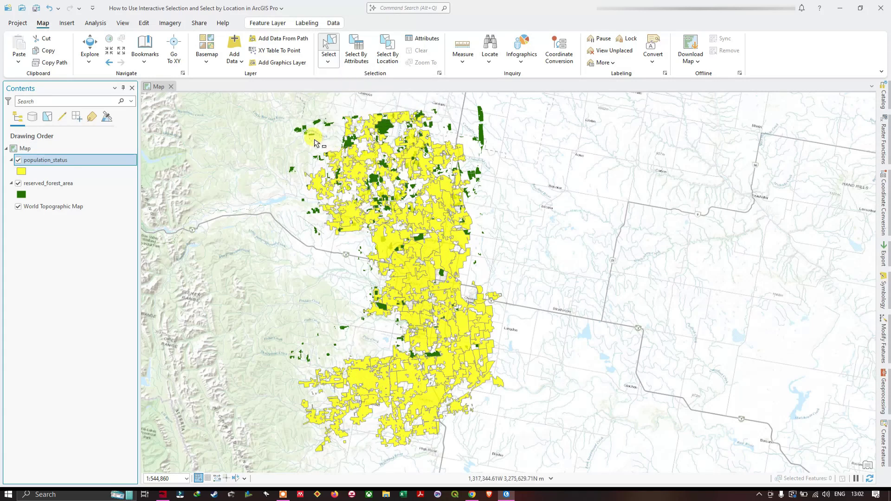
left_click_drag(288, 128, 486, 254)
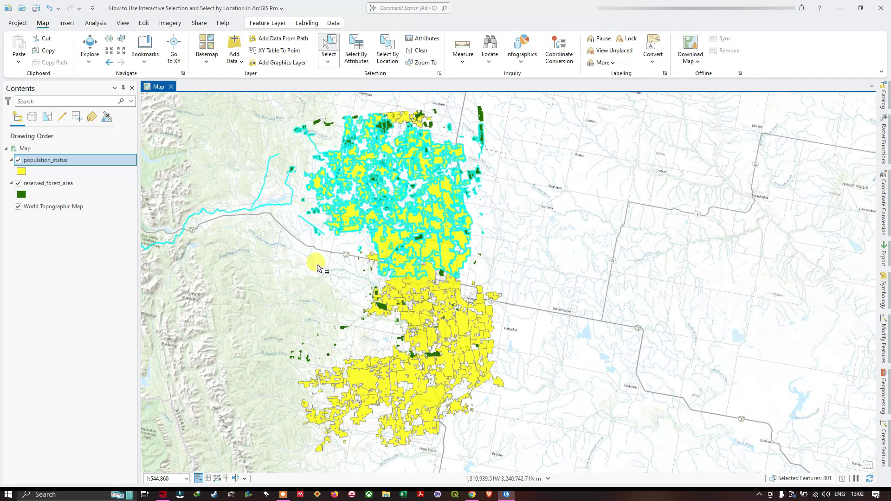
- Clear the current selection and select the northern features by drawing a five-sided polygon around them
left_click(328, 61)
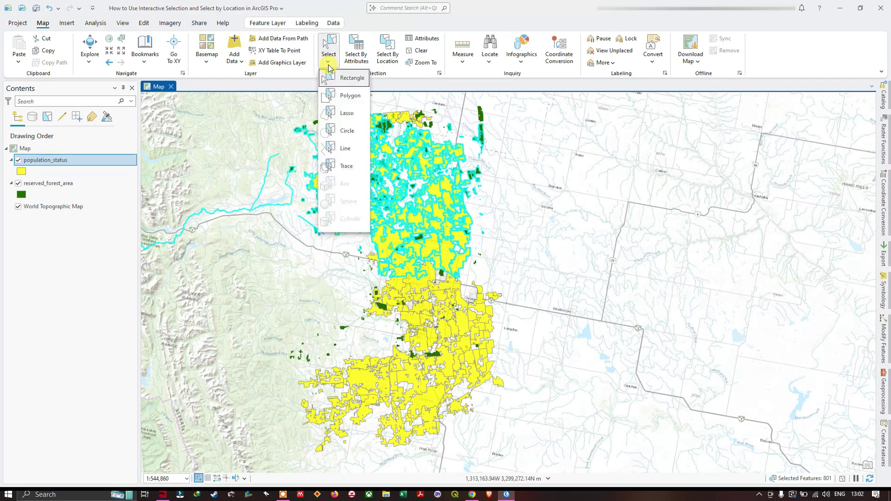
left_click(346, 98)
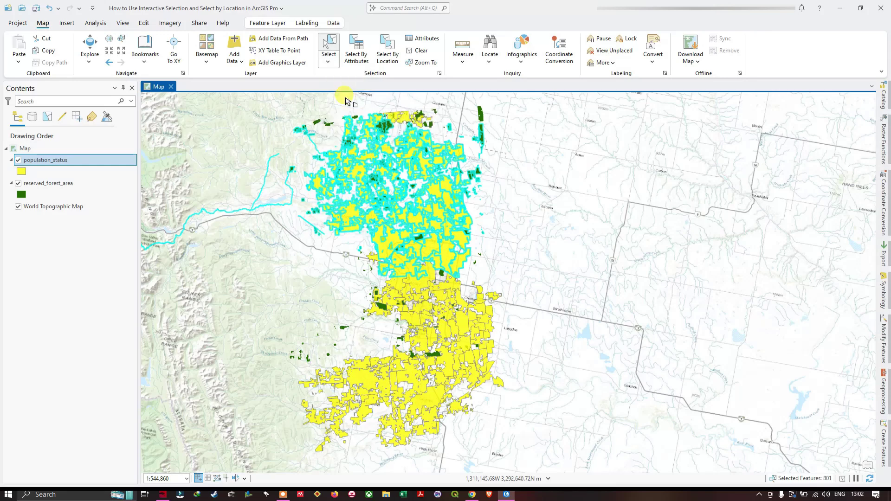
left_click(421, 51)
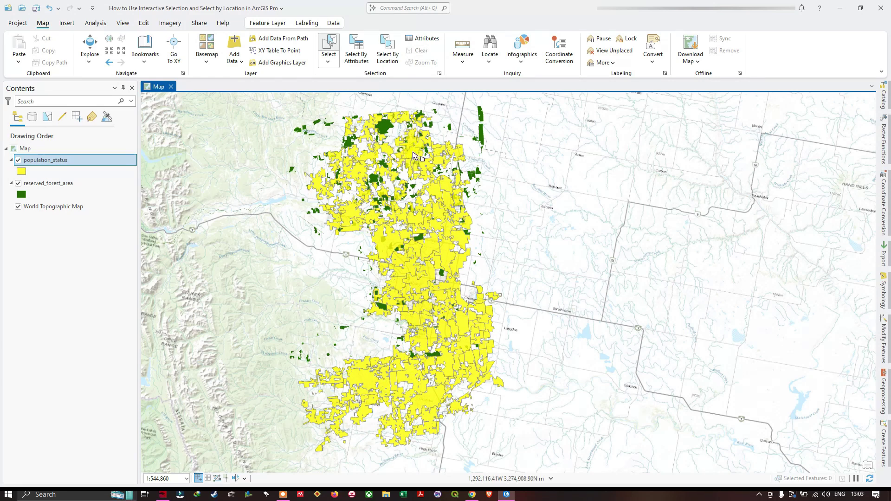
left_click(317, 157)
left_click(304, 149)
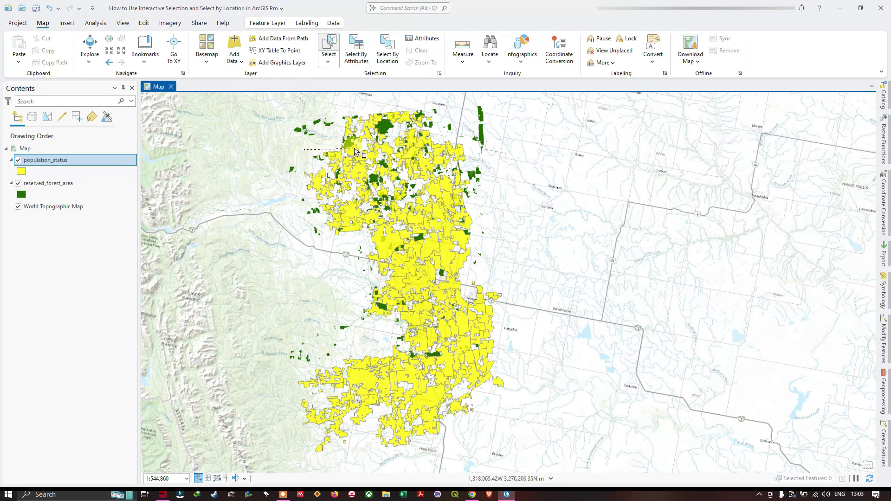
left_click(503, 135)
left_click(506, 221)
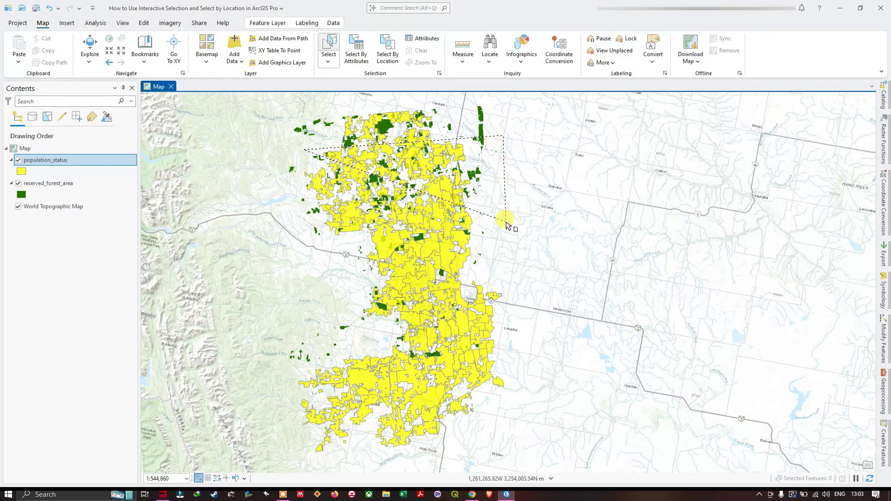
left_click(356, 277)
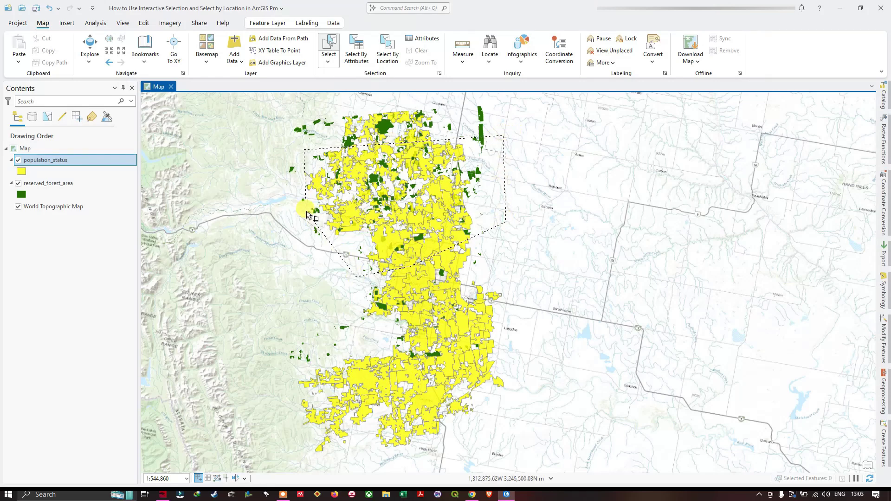
double_click(299, 176)
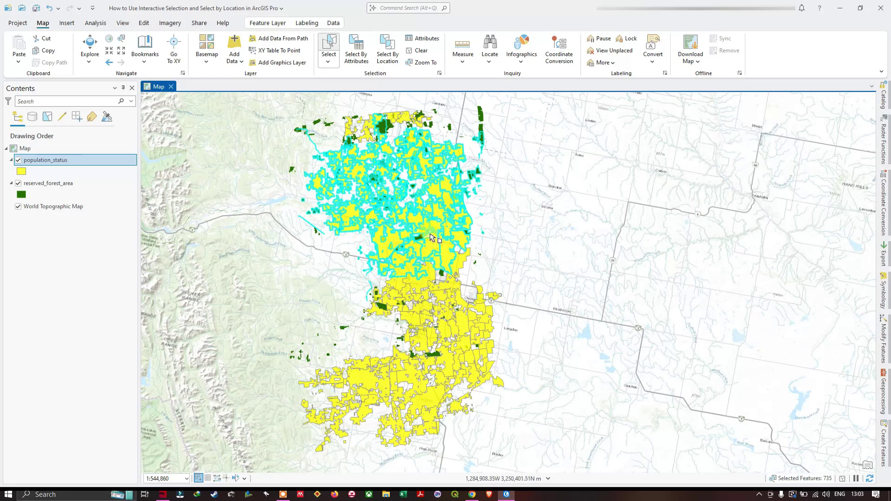
- Clear the polygon selection and select the northern features by drawing a freehand lasso around them
left_click(420, 50)
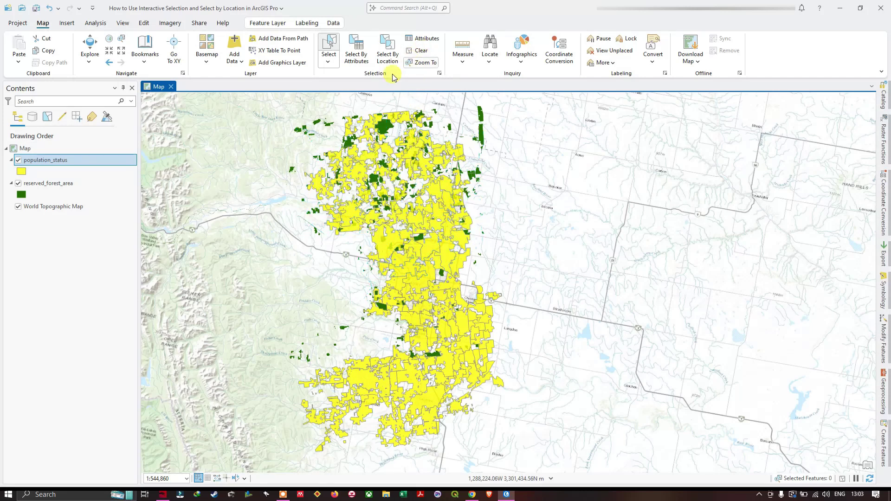
left_click(328, 62)
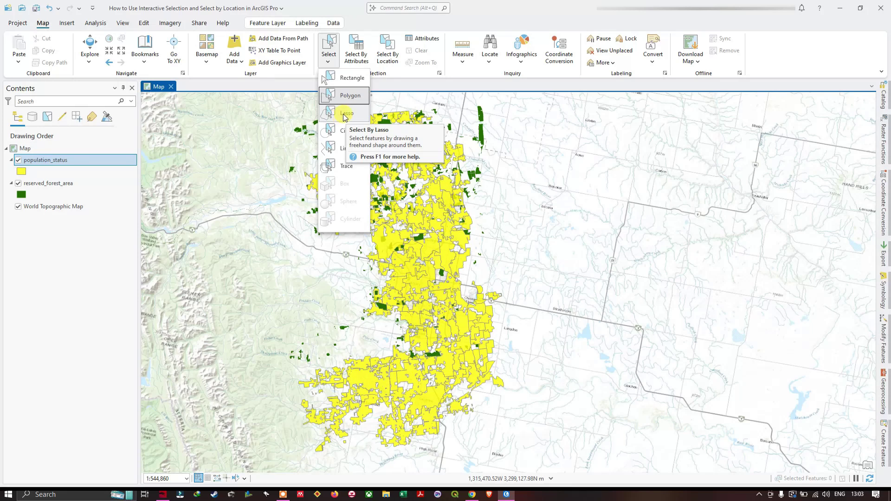
left_click(344, 115)
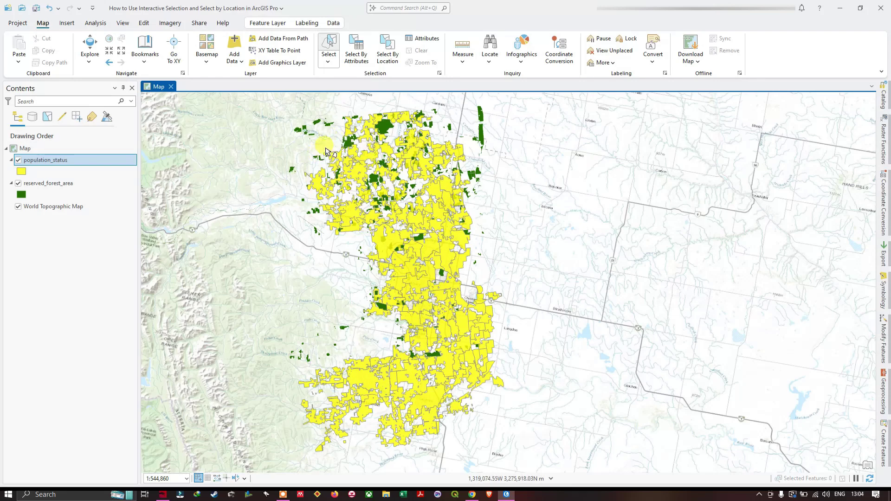
mouse_move(316, 155)
left_mouse_down()
mouse_move(327, 223)
mouse_move(338, 116)
left_mouse_up()
mouse_move(333, 142)
left_mouse_down()
mouse_move(309, 180)
mouse_move(340, 253)
mouse_move(359, 265)
mouse_move(416, 266)
mouse_move(450, 254)
mouse_move(471, 245)
mouse_move(487, 219)
mouse_move(498, 162)
mouse_move(477, 123)
mouse_move(384, 97)
mouse_move(341, 121)
left_mouse_up()
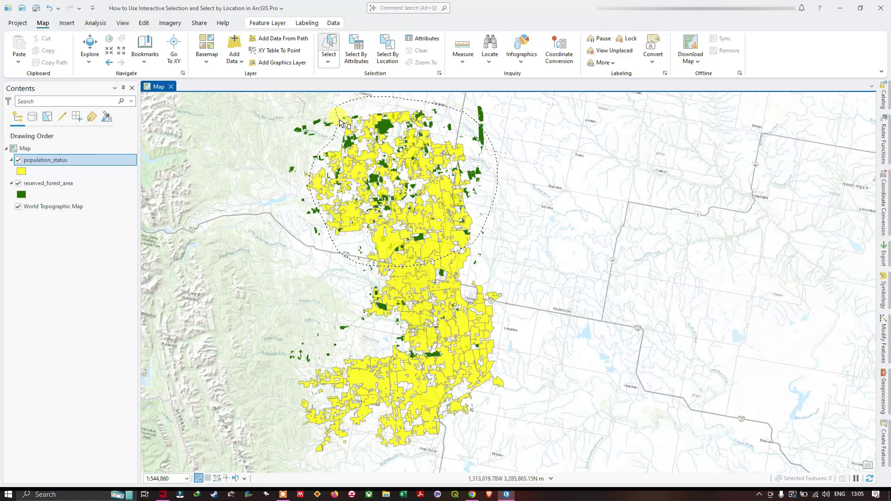
left_click_drag(340, 121, 338, 119)
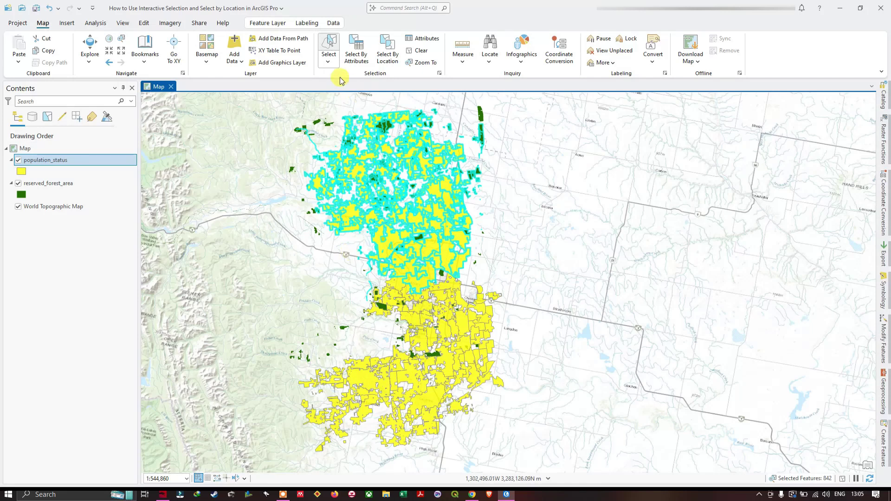
- Clear the lasso selection and select the northern features with a circle drawn outward from the middle of that area
left_click(338, 61)
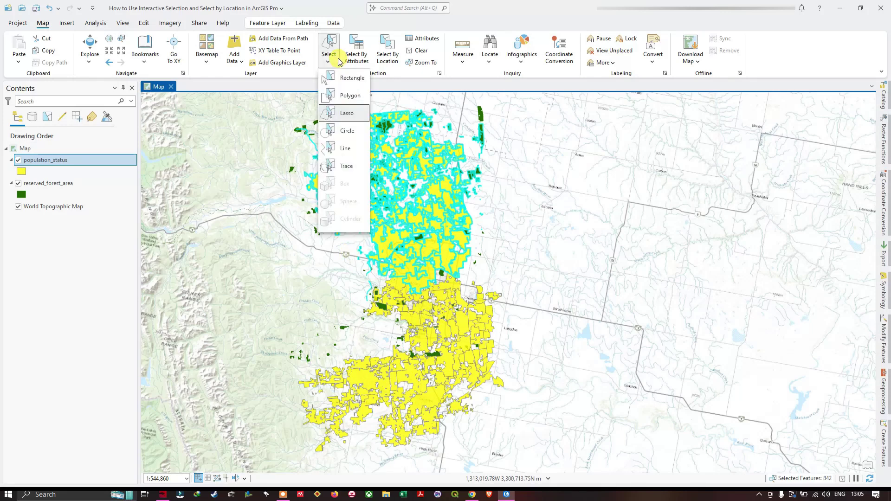
left_click(348, 132)
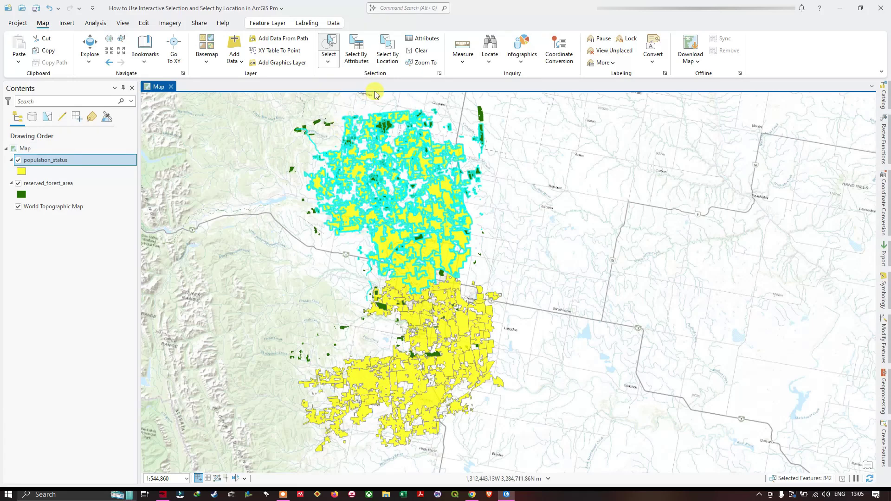
left_click(421, 52)
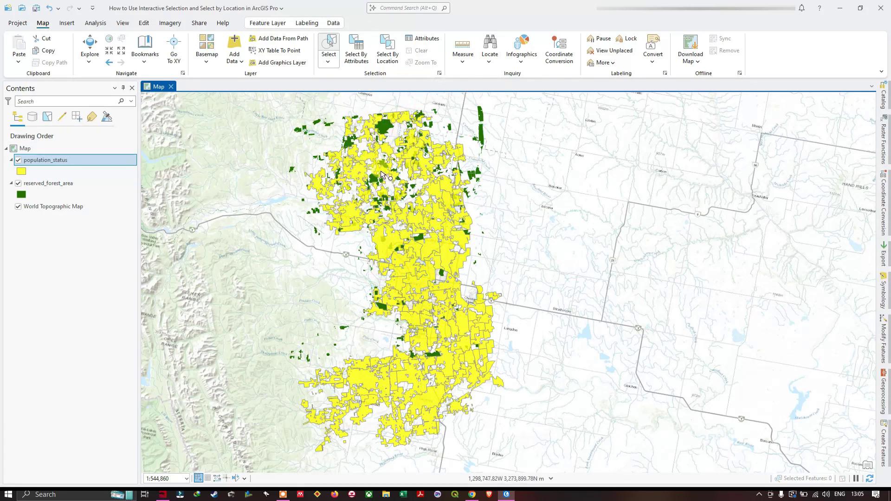
left_click_drag(401, 195, 375, 179)
left_click_drag(330, 140, 486, 268)
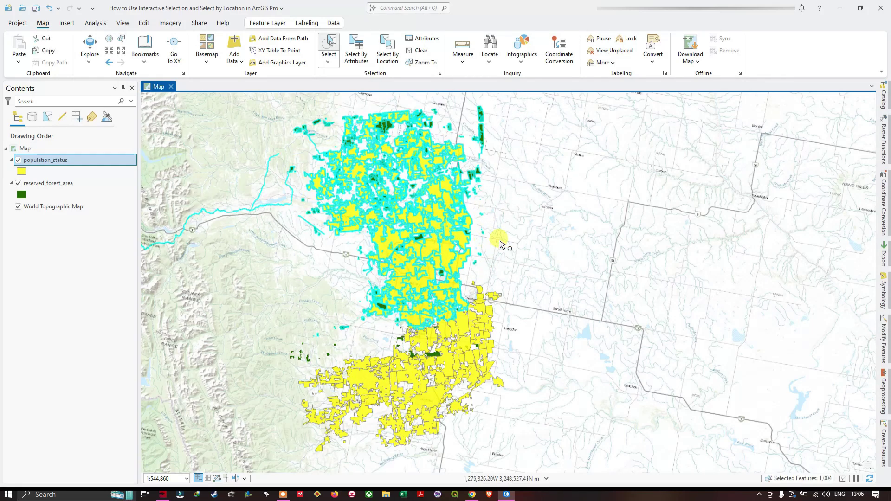
- Clear the selection and select the features within a circle centred on the middle of the yellow polygons
left_click(420, 50)
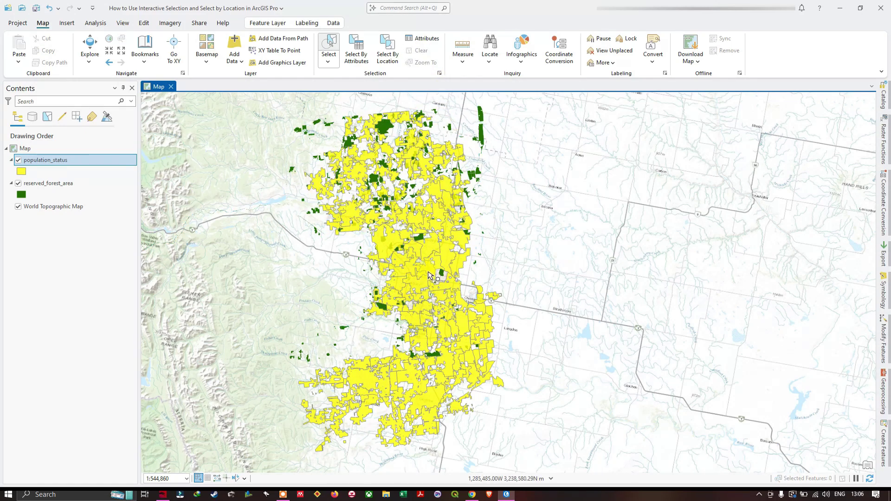
left_click_drag(428, 274, 481, 364)
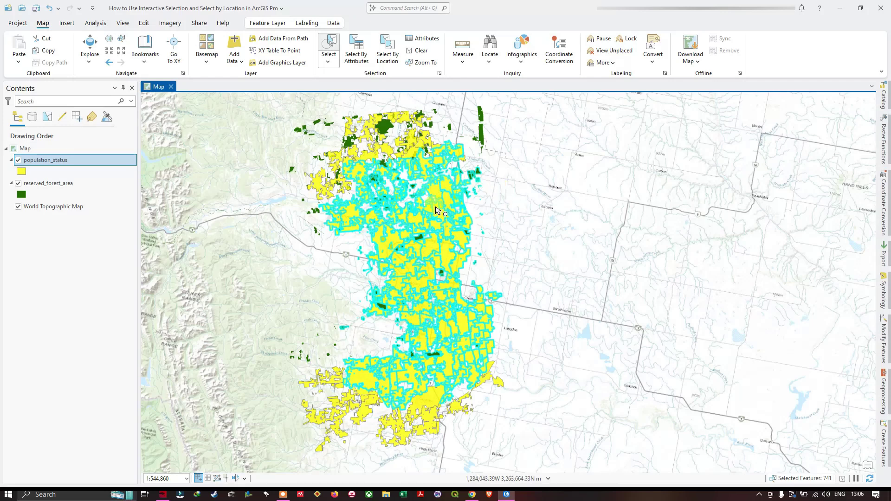
- Clear the circle selection and select the features crossed by a line drawn diagonally from southwest to northeast across the middle of the yellow polygons
left_click(329, 64)
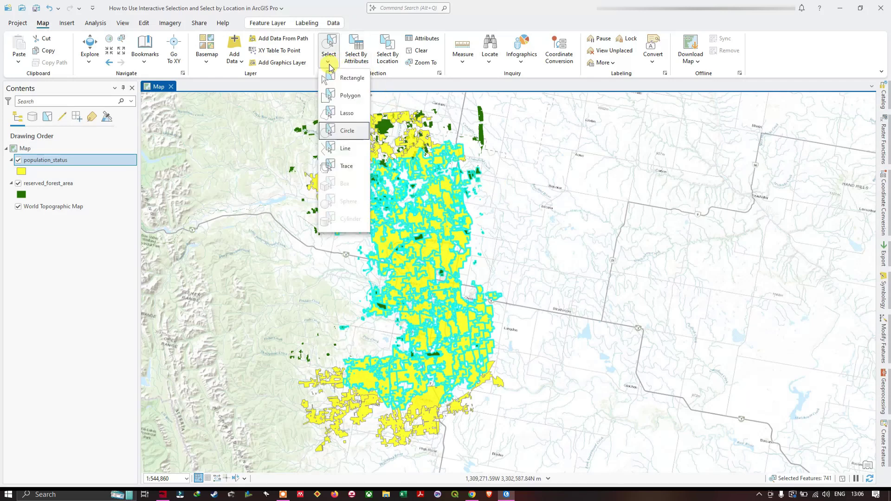
left_click(345, 148)
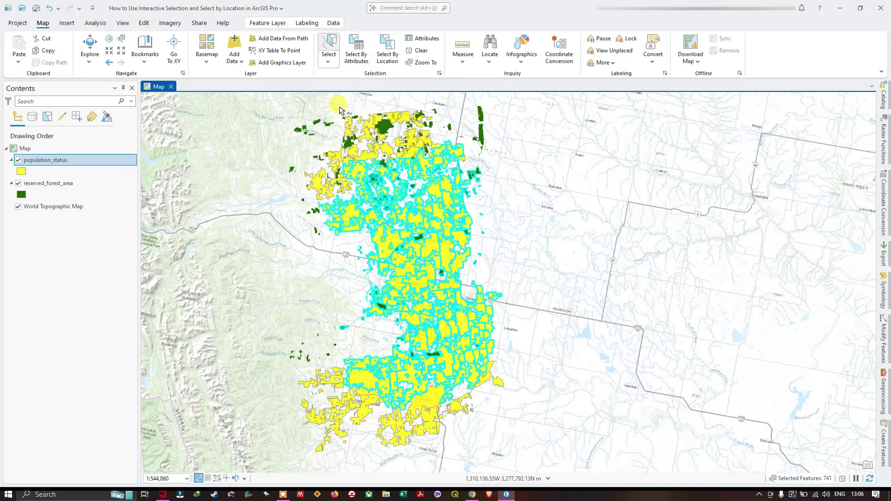
left_click(328, 62)
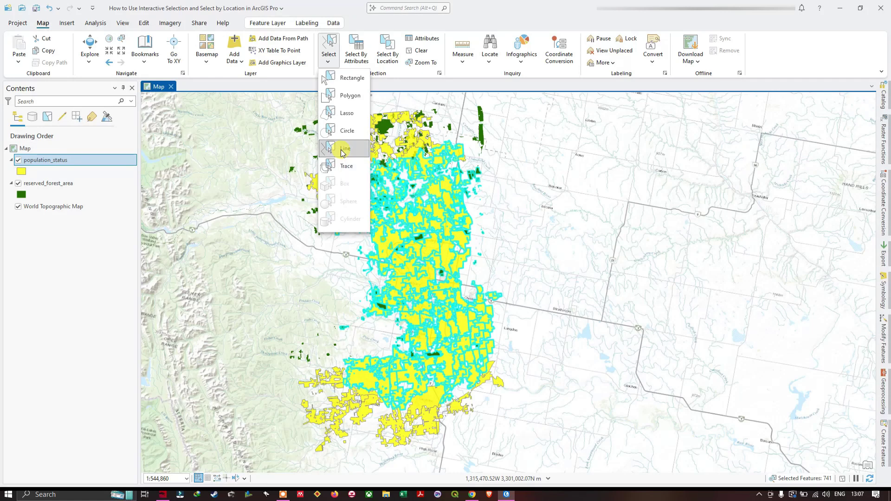
left_click(344, 149)
left_click(421, 52)
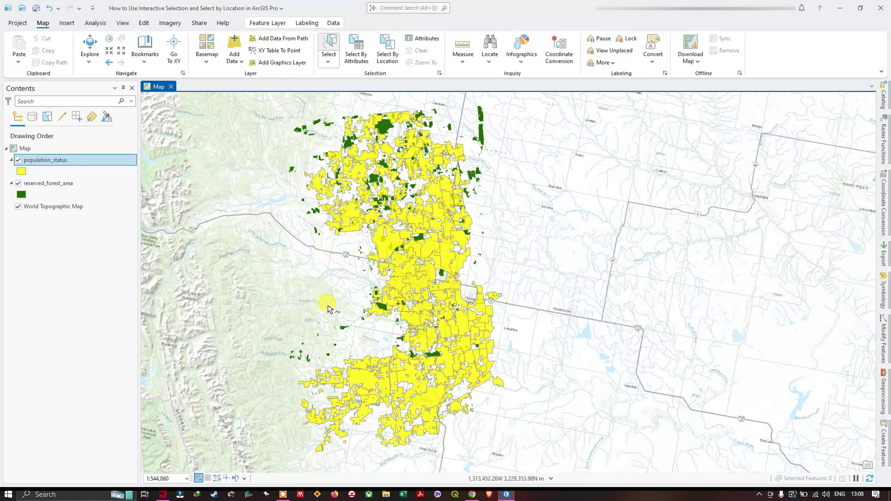
mouse_move(323, 310)
left_mouse_down()
mouse_move(346, 288)
mouse_move(434, 267)
mouse_move(458, 185)
mouse_move(473, 164)
mouse_move(505, 160)
left_mouse_up()
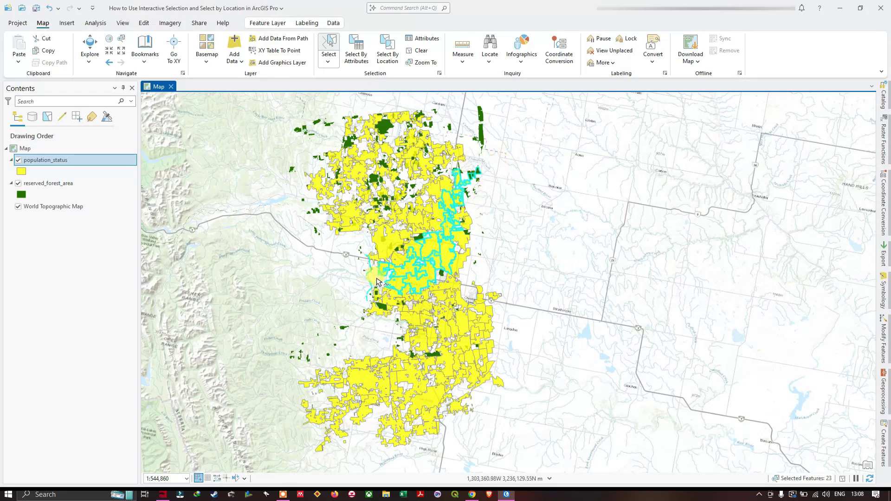
- Clear the line selection and select features with Trace by following the outline of the small yellow area just west of the eastern forest block
left_click(418, 51)
left_click(333, 65)
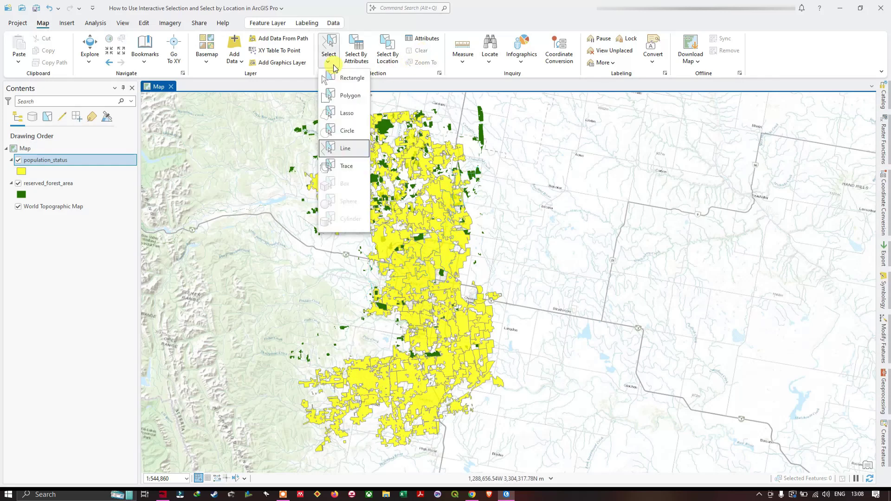
left_click(349, 168)
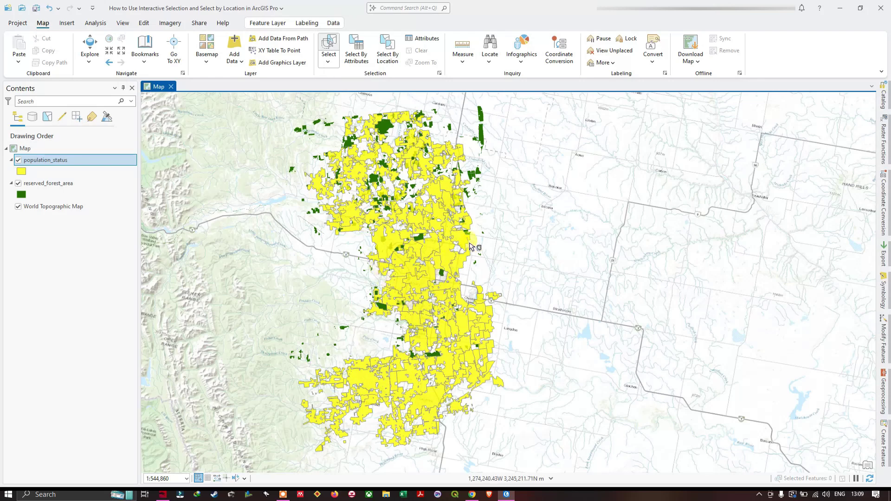
scroll(455, 228, "up", 3)
scroll(464, 192, "up", 6)
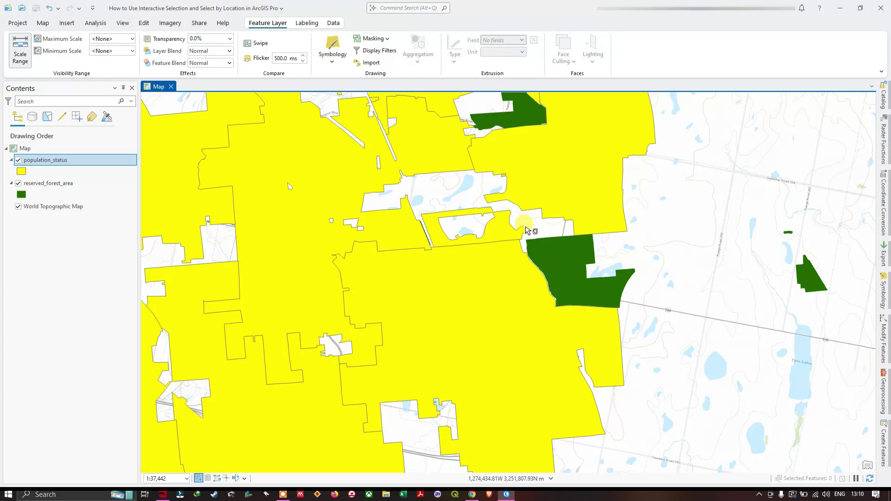
scroll(437, 207, "up", 3)
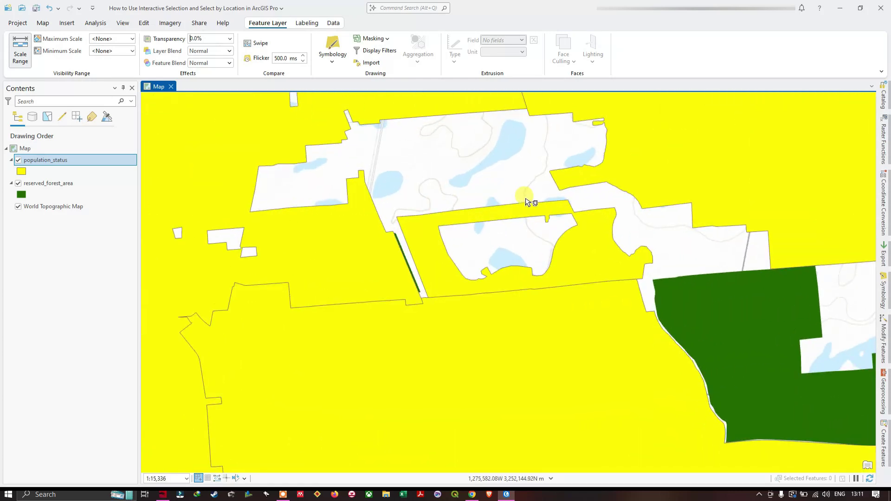
left_click(397, 217)
left_click(427, 297)
left_click(643, 279)
left_click(647, 265)
left_click(652, 254)
left_click(636, 244)
mouse_move(638, 249)
left_mouse_down()
mouse_move(619, 250)
mouse_move(609, 208)
mouse_move(578, 210)
mouse_move(569, 201)
mouse_move(400, 219)
left_mouse_up()
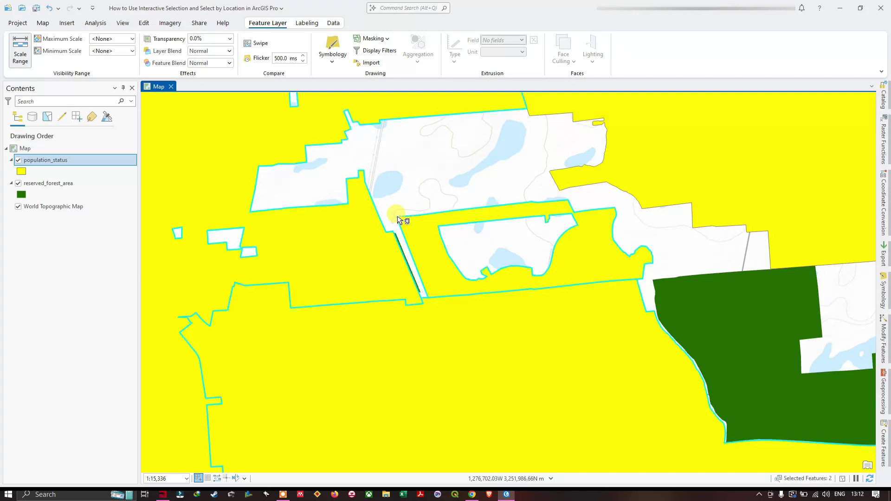
scroll(421, 223, "down", 5)
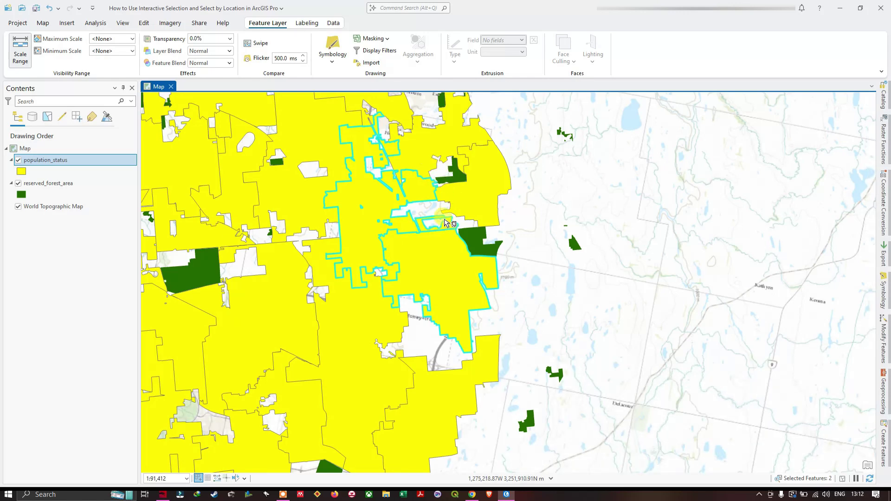
scroll(447, 223, "up", 3)
scroll(454, 228, "down", 2)
scroll(455, 227, "up", 1)
scroll(457, 227, "down", 1)
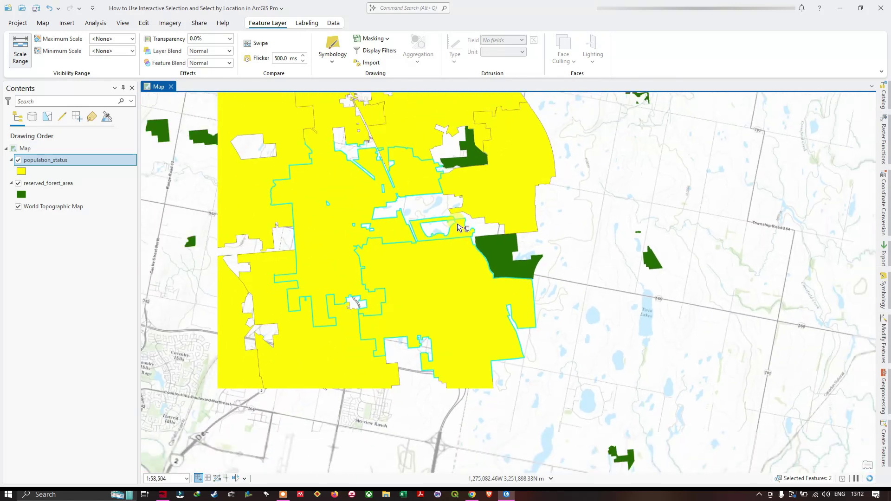
scroll(459, 227, "down", 2)
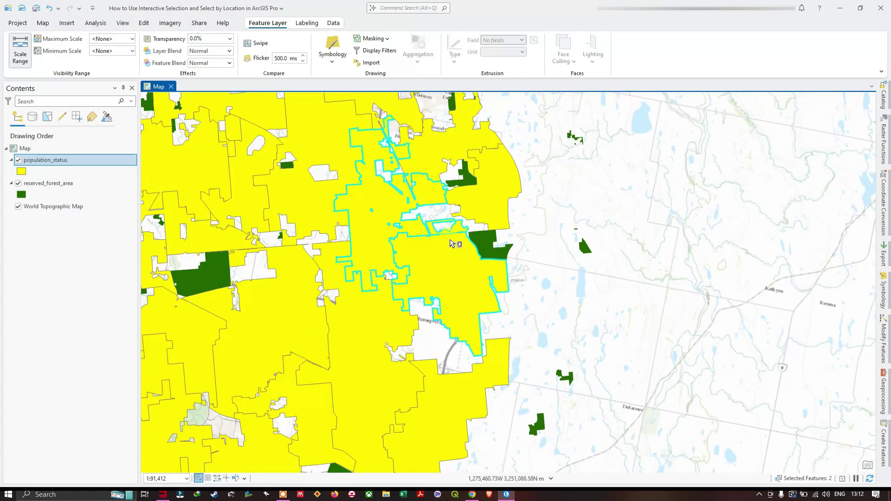
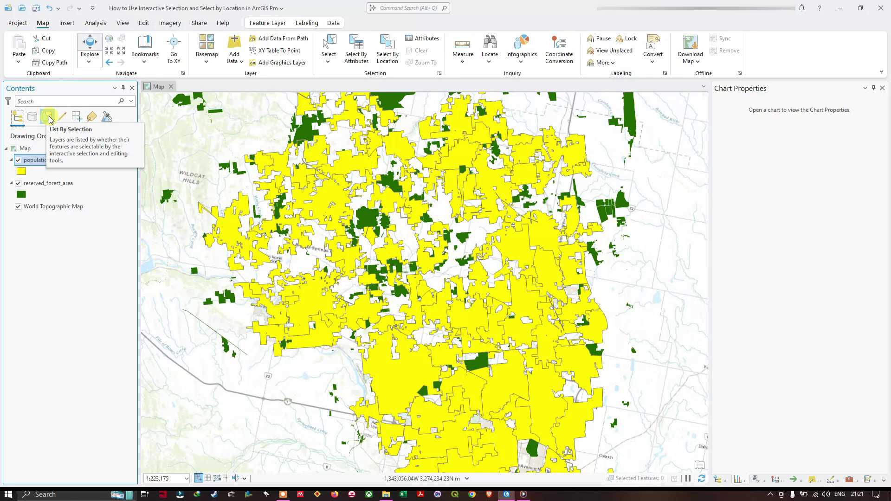
- List the layers by selection and select the northern population_status features with a large rectangle
left_click(47, 117)
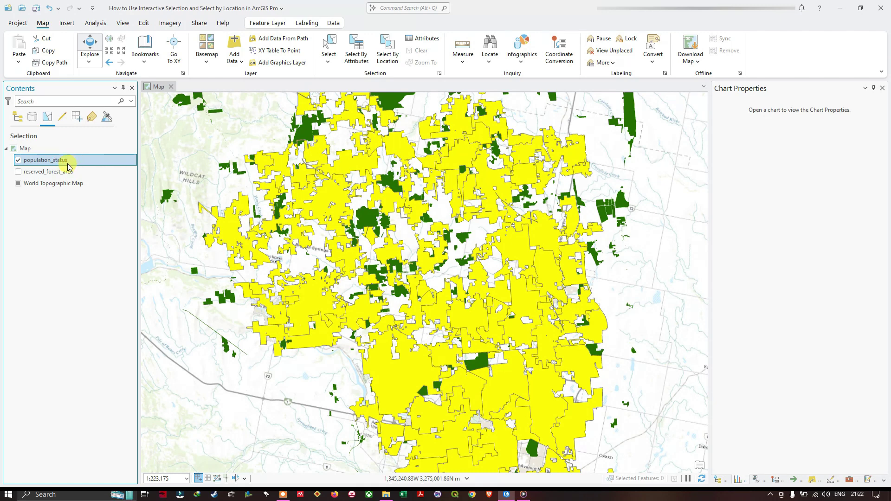
left_click(20, 162)
left_click(330, 52)
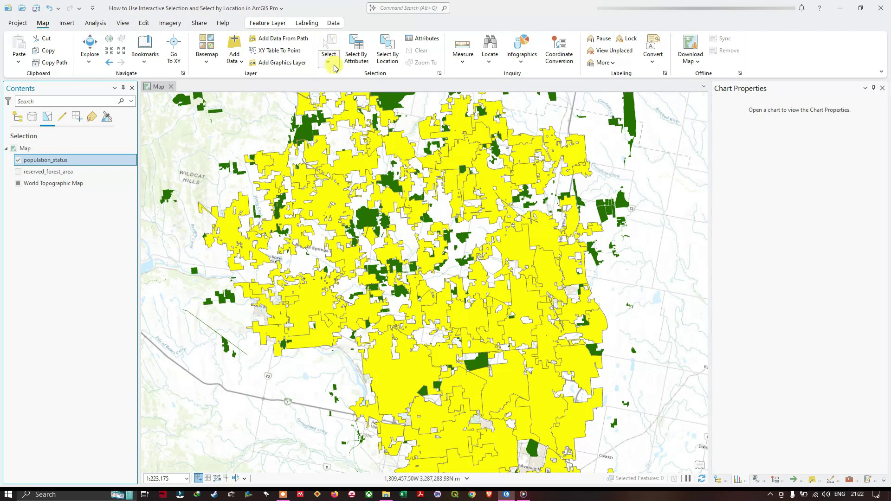
left_click(334, 68)
left_click(341, 80)
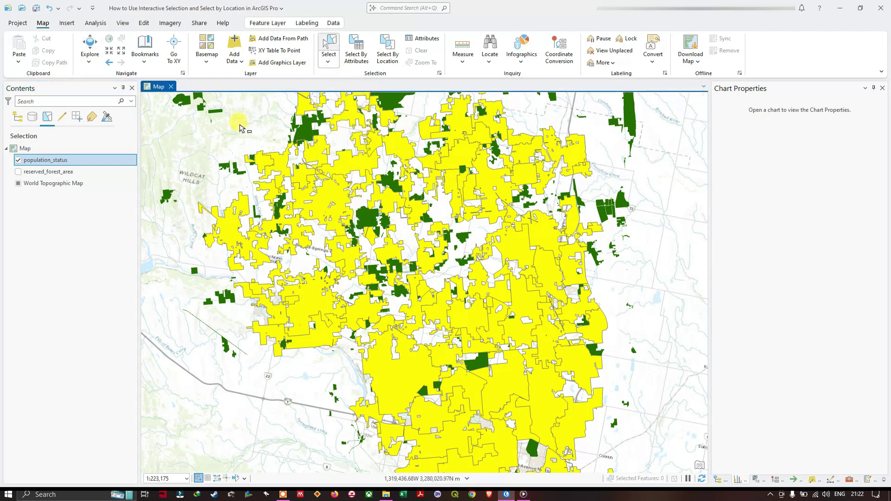
left_click_drag(240, 125, 552, 316)
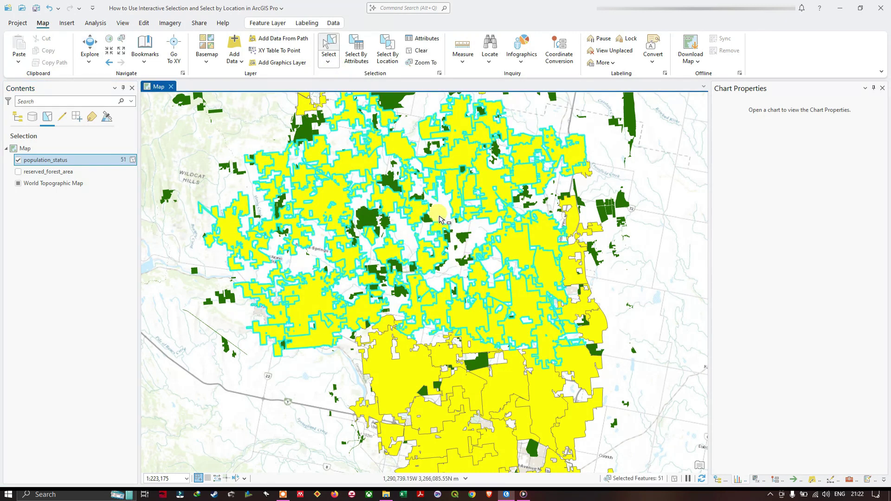
left_click(90, 161)
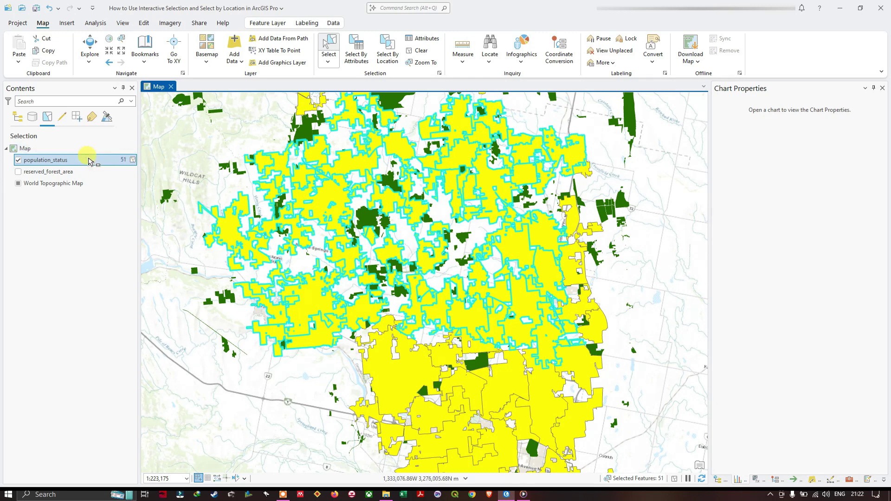
- Clear the selection and make reserved_forest_area the only selectable layer
left_click(419, 51)
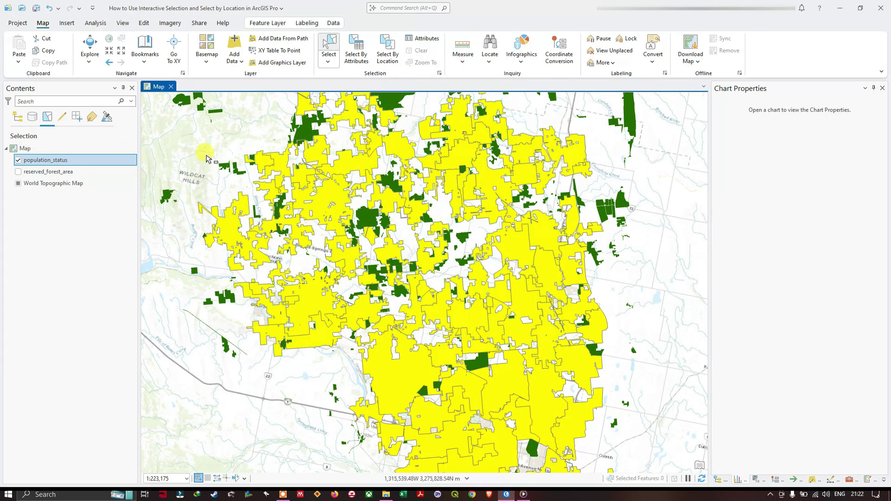
left_click(34, 172, "ctrl")
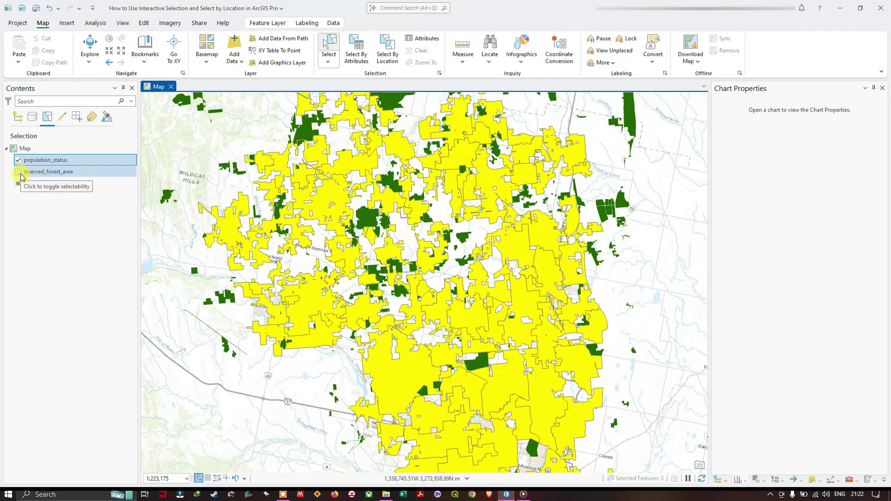
left_click(18, 172)
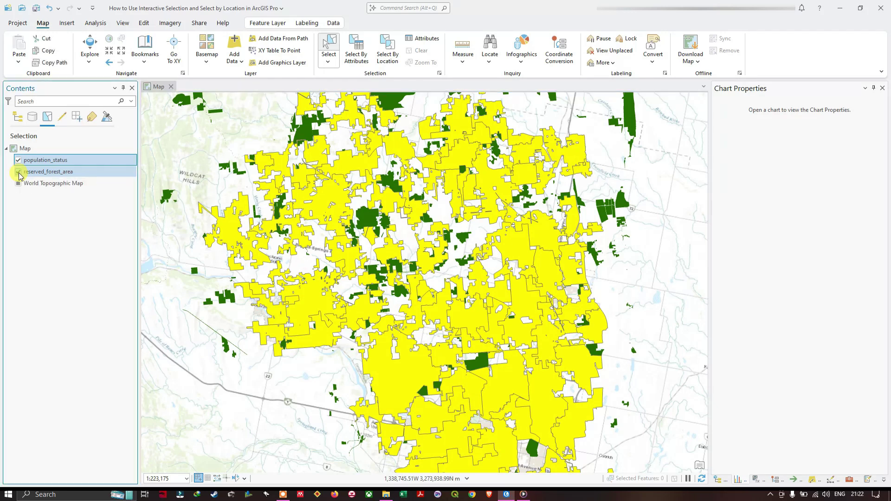
left_click(19, 160)
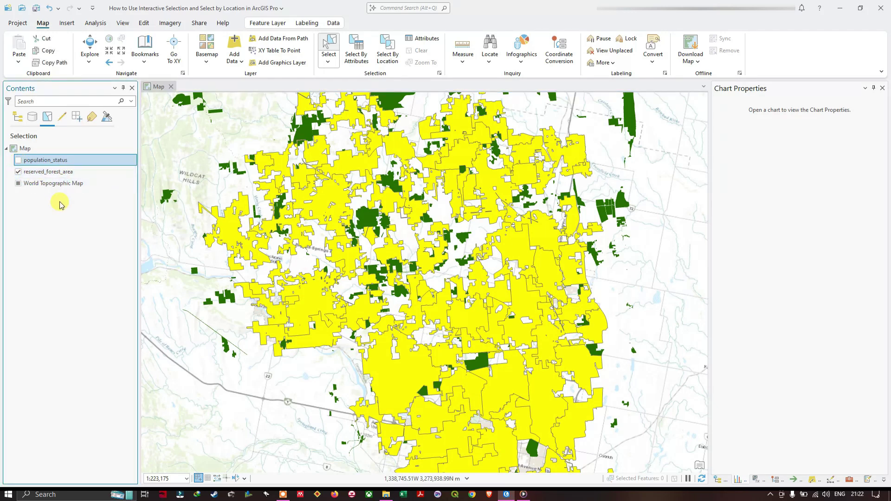
- Select the northernmost reserved_forest_area features with a rectangle across the upper part of the mapped area
left_click(49, 173)
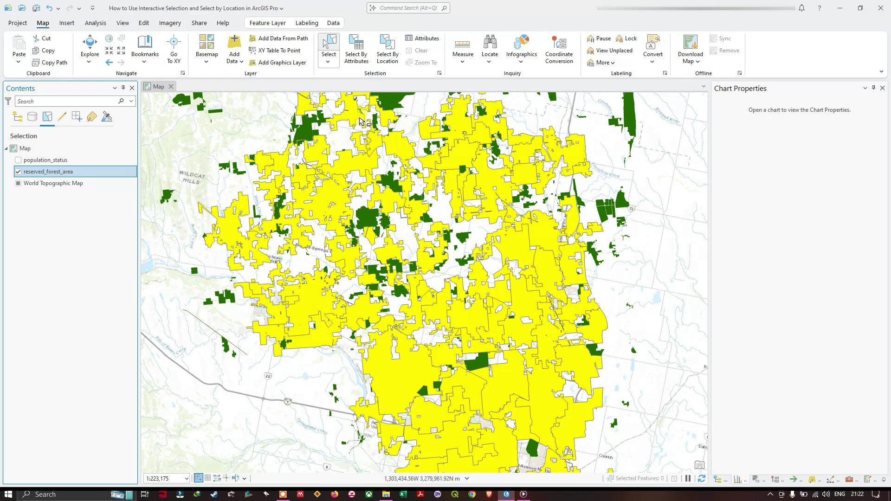
left_click_drag(359, 155, 370, 184)
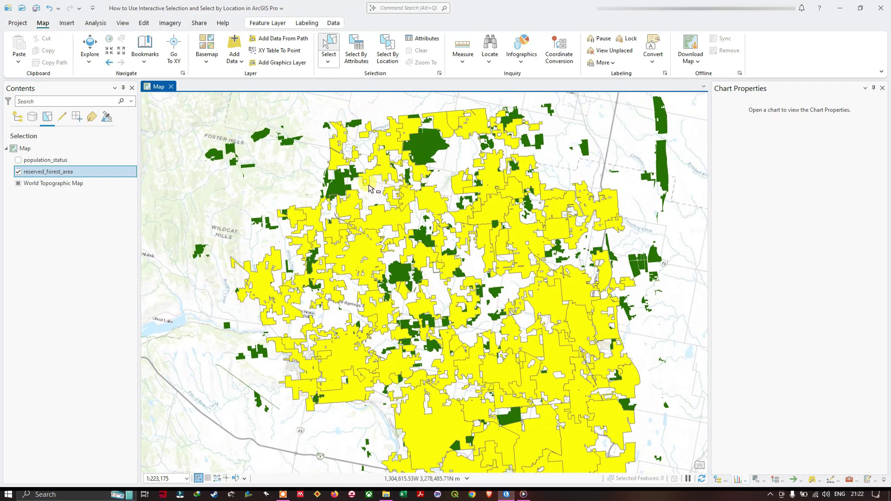
left_click_drag(208, 114, 510, 223)
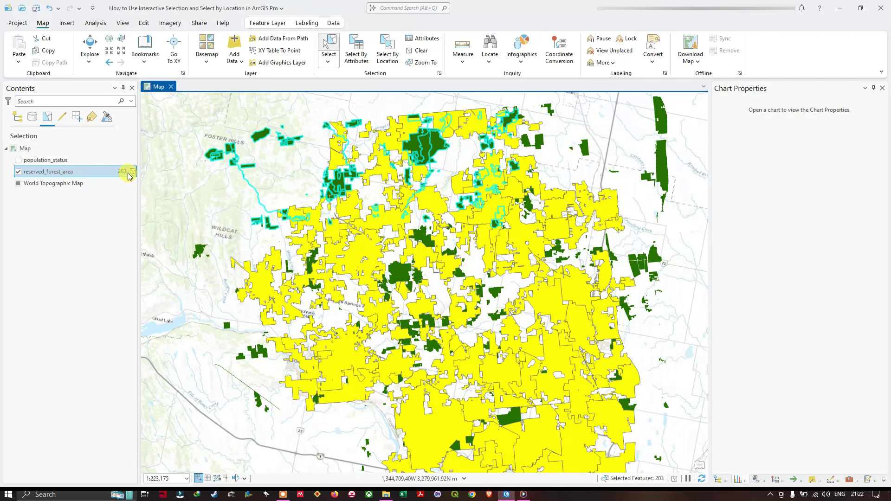
- Make population_status the only selectable layer and replace the forest selection with the population_status features within a rectangle across the northern area
left_click(19, 172)
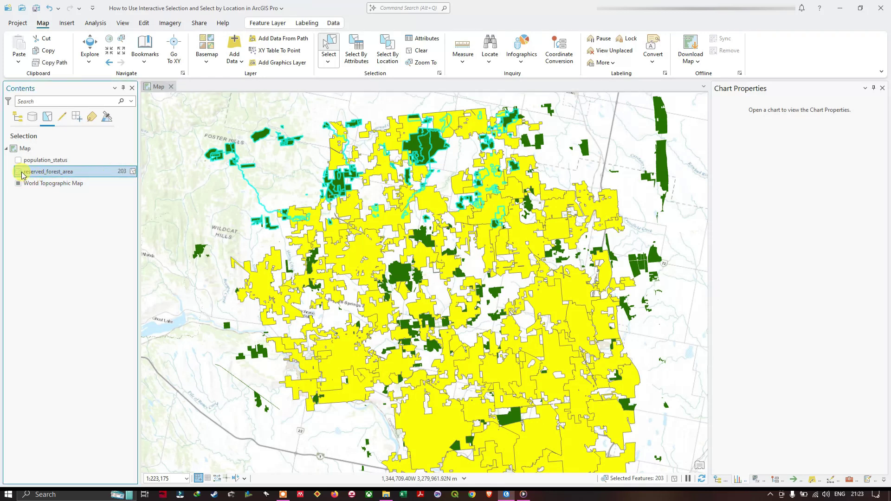
left_click(19, 161)
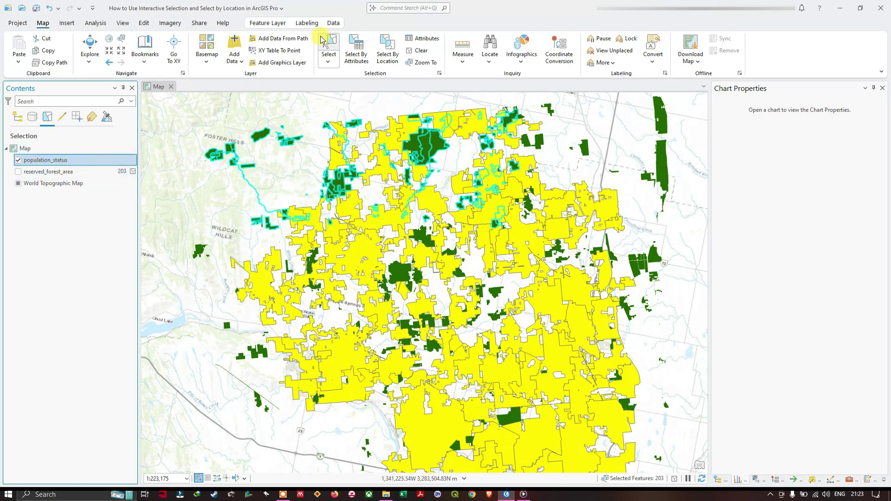
left_click(417, 51)
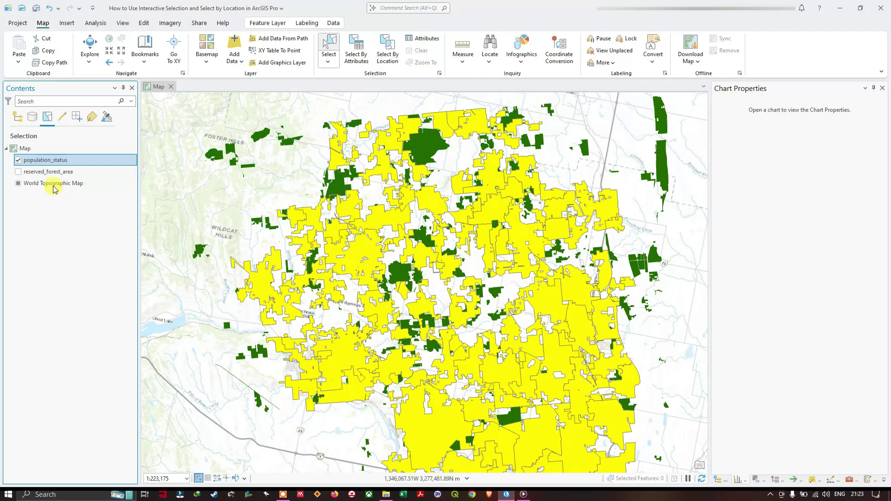
left_click(255, 178)
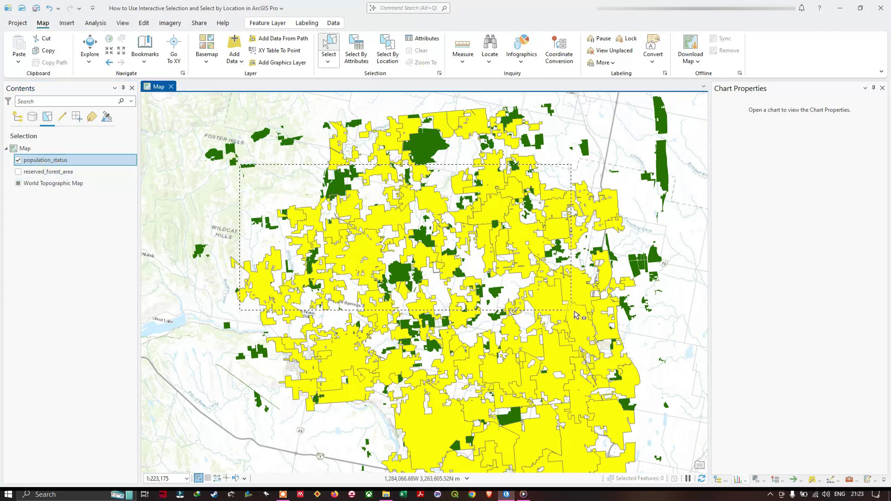
left_click(605, 317)
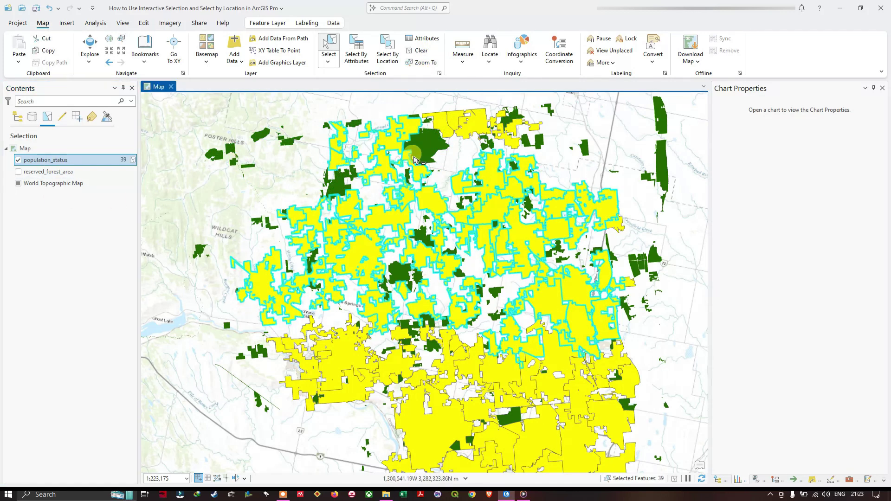
- Clear the population_status selection and list the layers by drawing order again
left_click(422, 51)
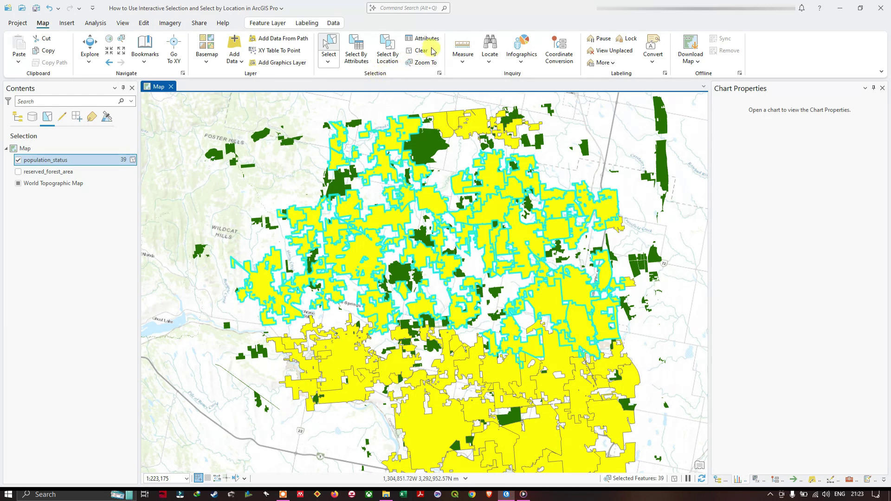
left_click(19, 117)
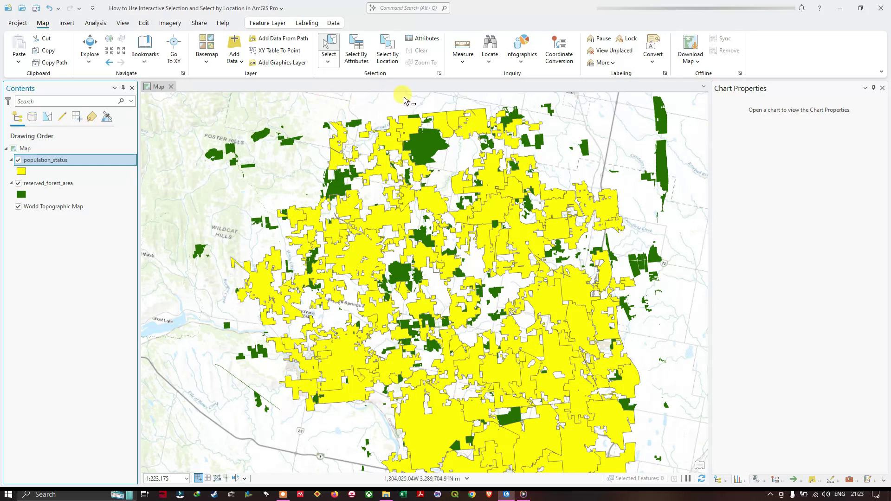
- Keep the selection combination mode on Create a new selection and select the population_status features with a rectangle over the northern and central area
left_click(439, 74)
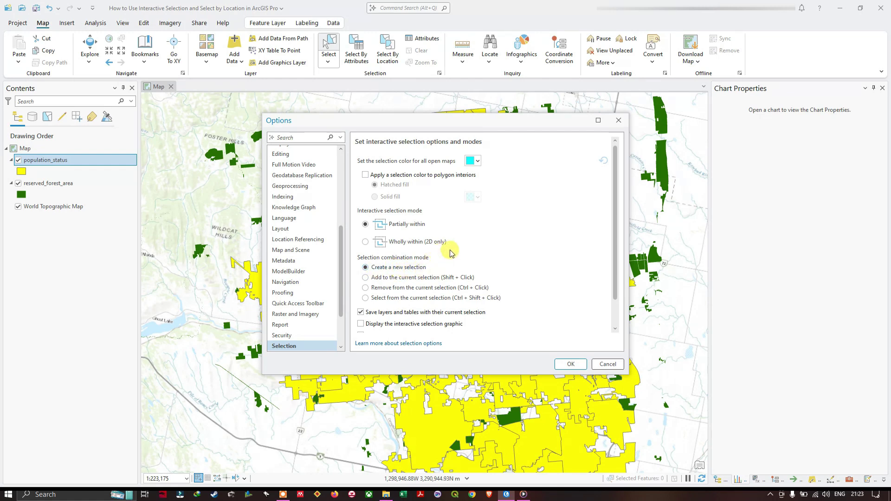
left_click(375, 291)
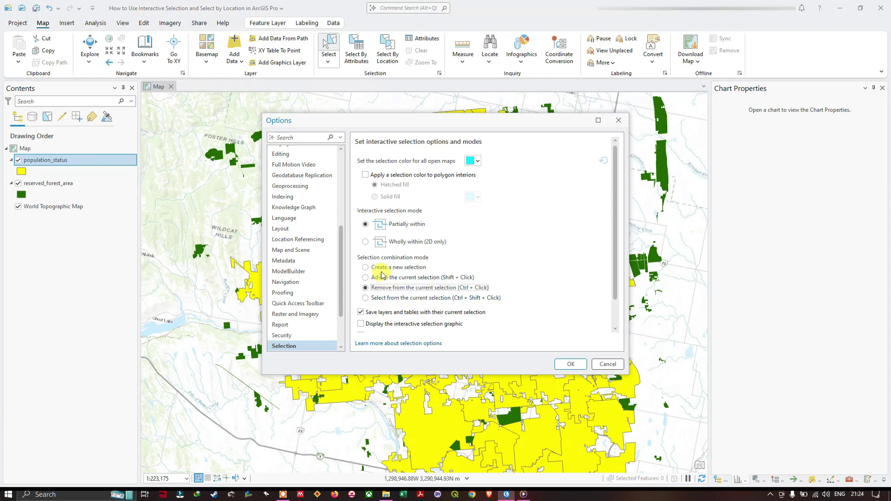
left_click(366, 268)
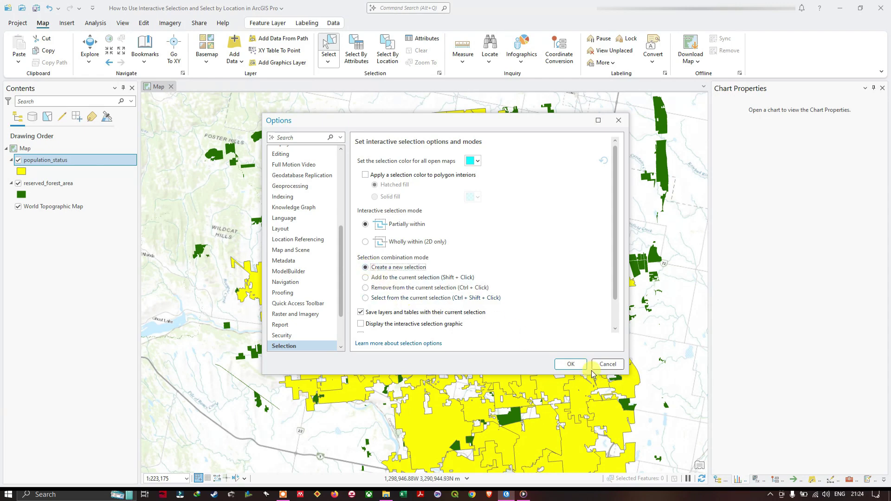
left_click(572, 365)
scroll(277, 153, "down", 2)
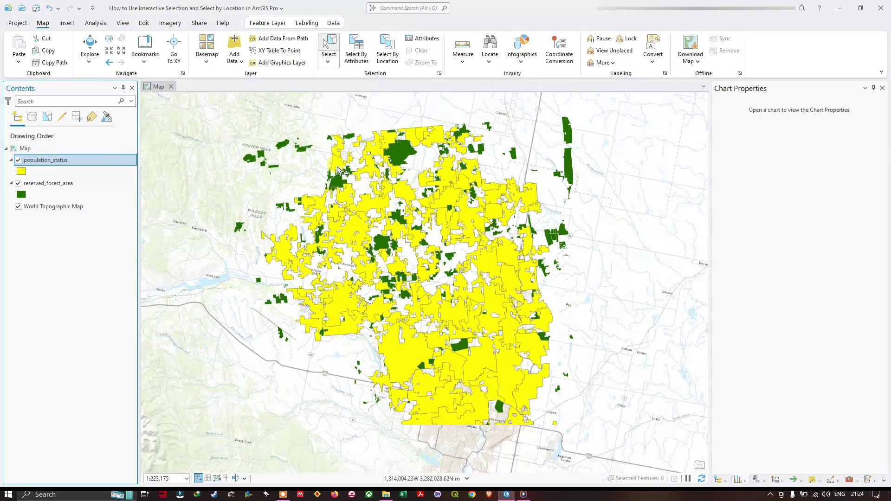
left_click_drag(229, 120, 605, 344)
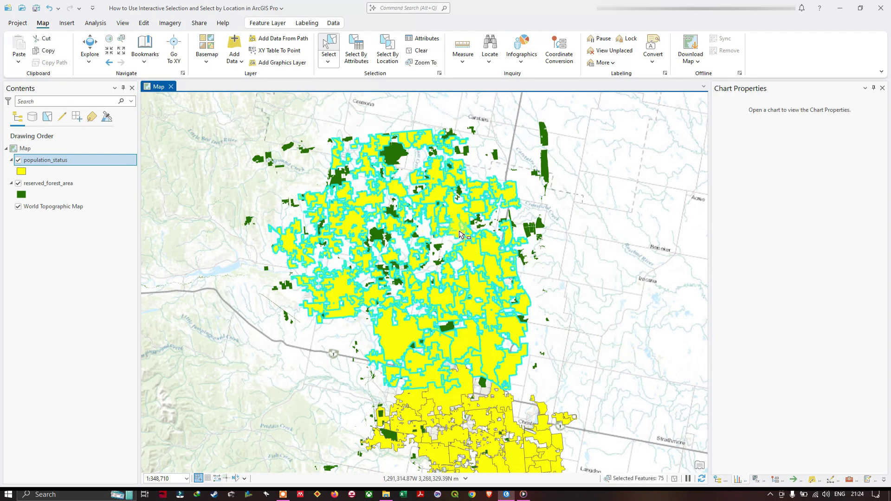
- Set the selection combination mode to Remove from the current selection
left_click(439, 73)
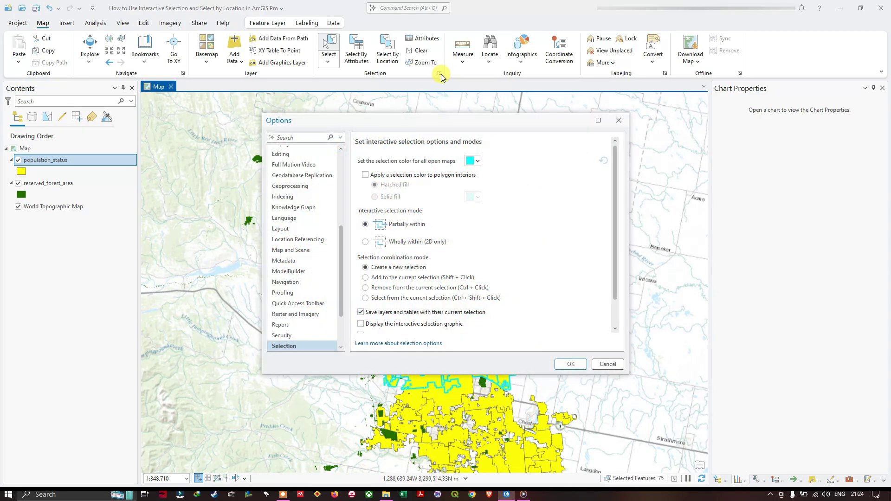
left_click(394, 290)
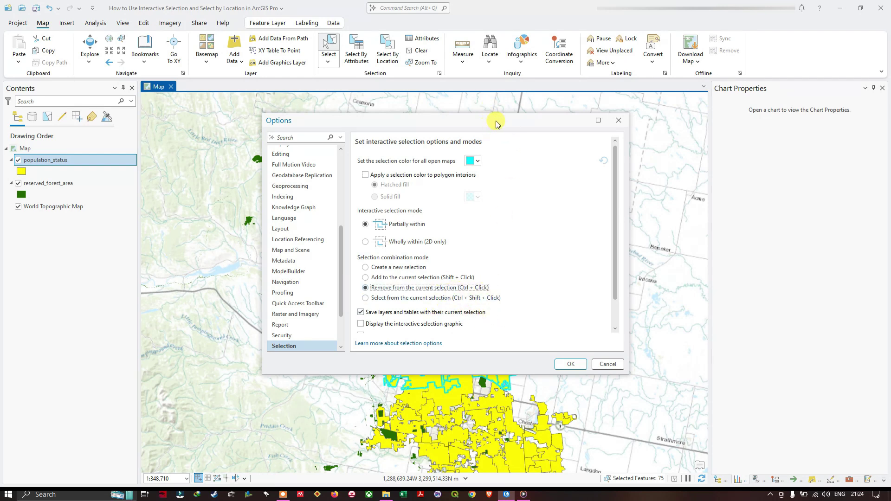
left_click_drag(497, 122, 836, 158)
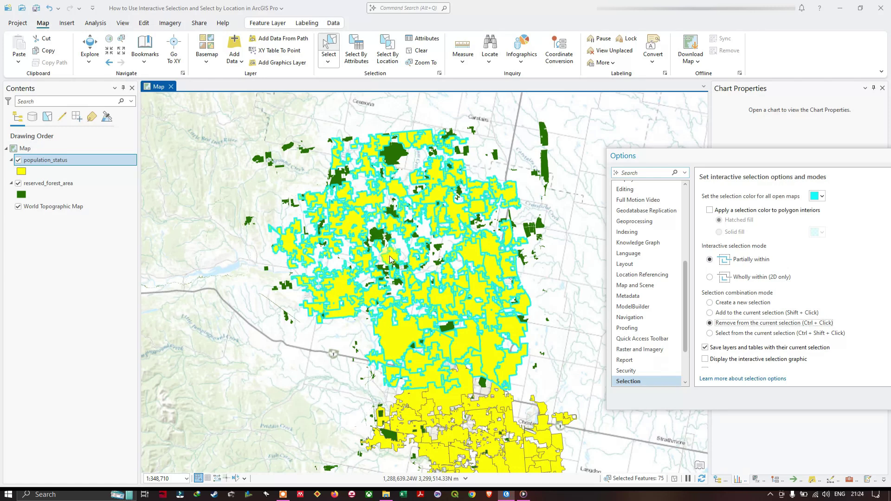
left_click_drag(701, 153, 498, 107)
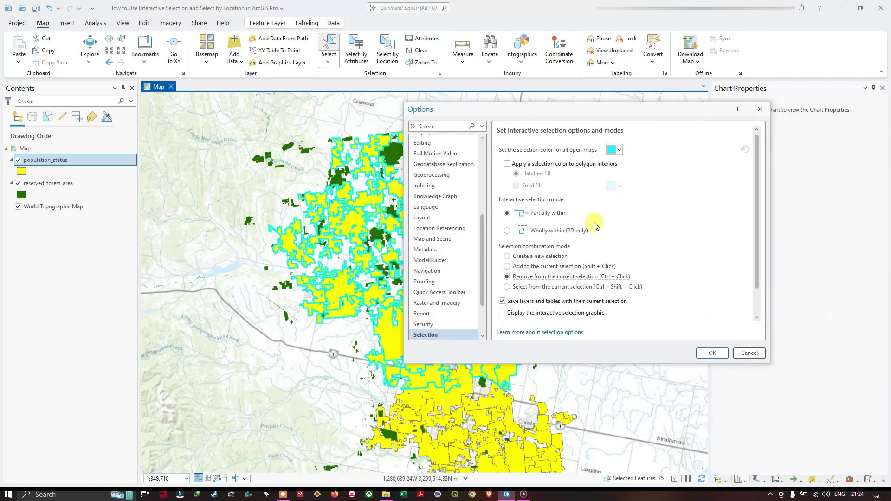
left_click(711, 354)
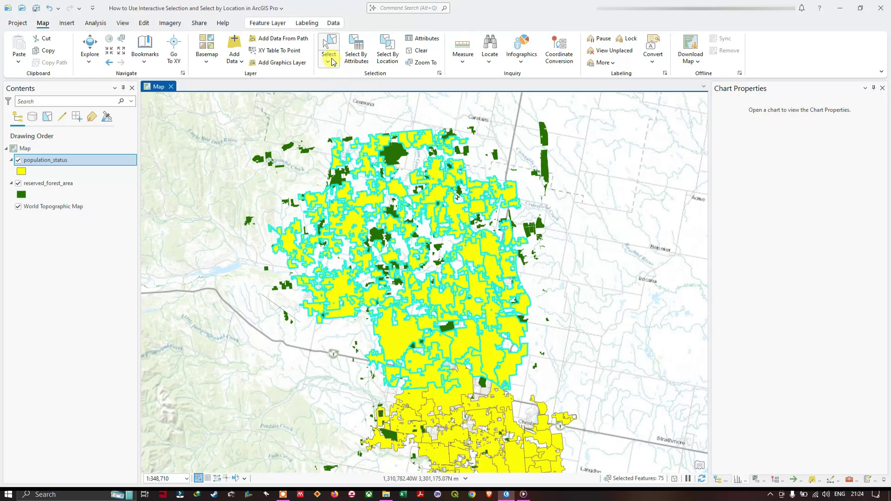
- Remove the population_status features in the middle of the selected area from the selection with a circle
left_click(334, 64)
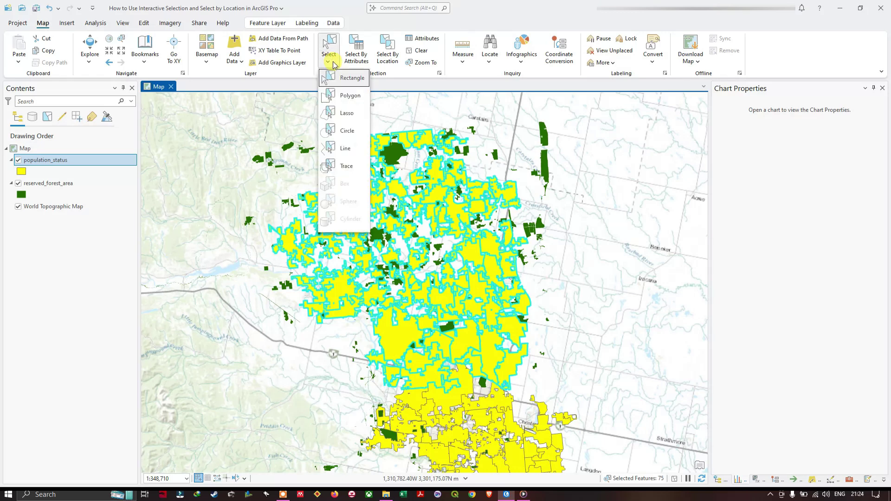
left_click(352, 132)
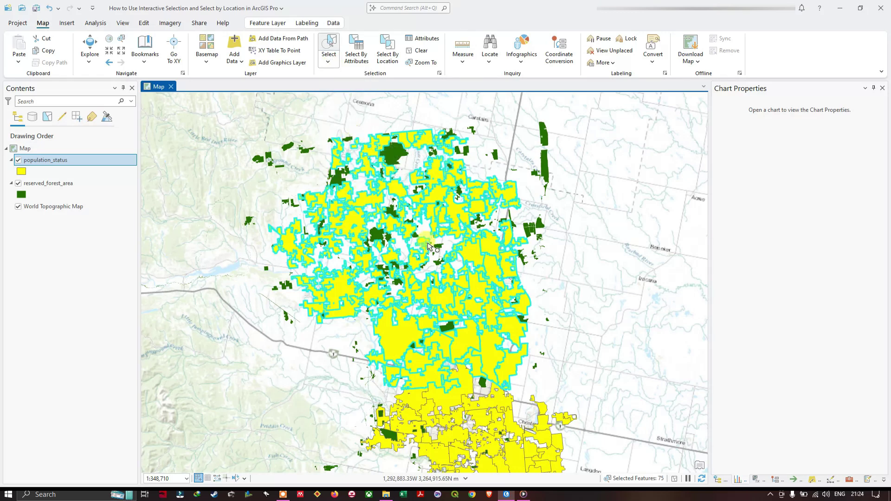
left_click_drag(421, 237, 436, 277)
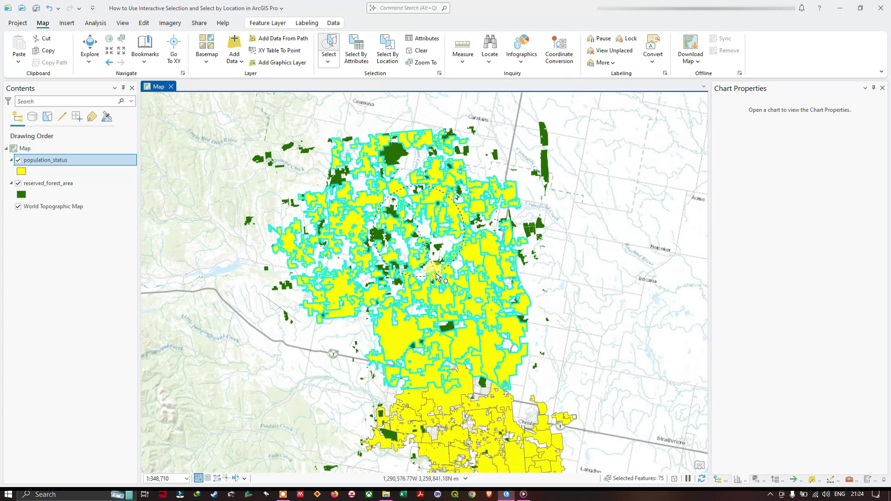
left_click_drag(436, 277, 437, 278)
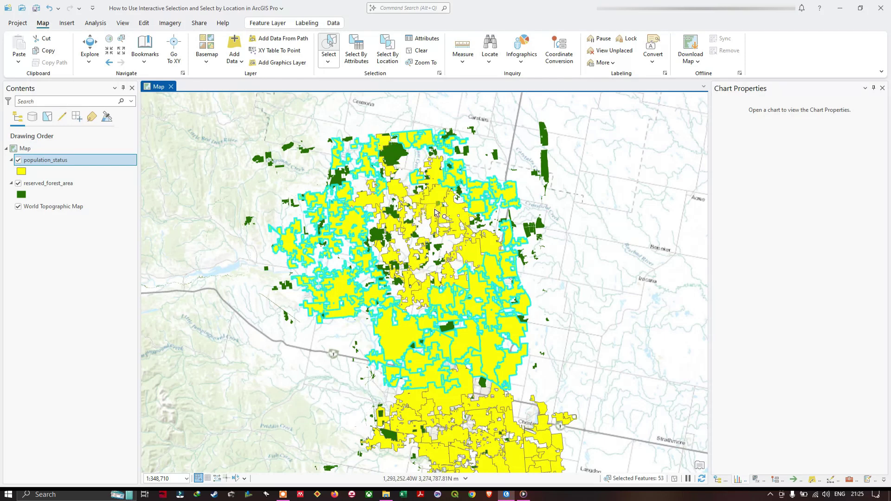
- Set the selection combination mode to Select from the current selection
left_click(438, 73)
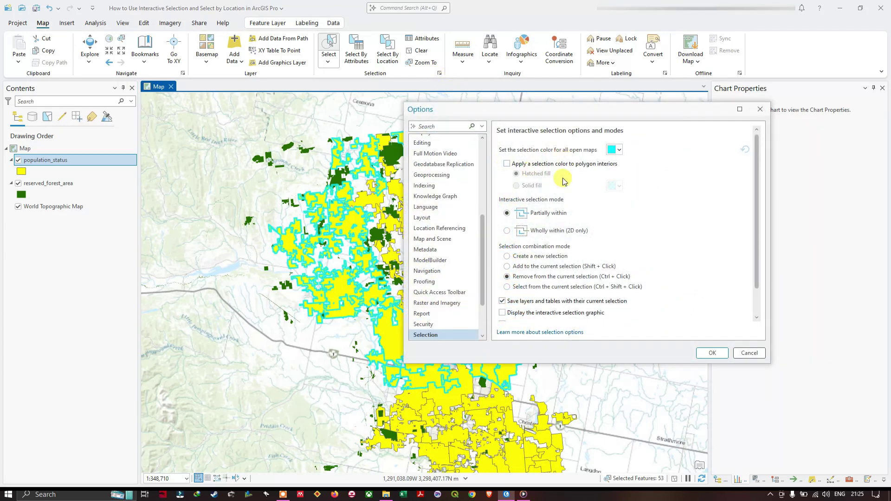
left_click(533, 288)
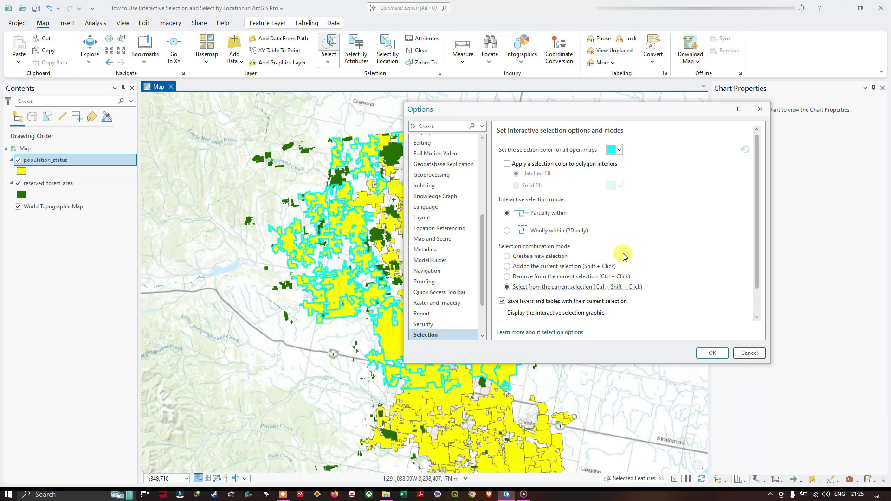
left_click_drag(589, 108, 748, 118)
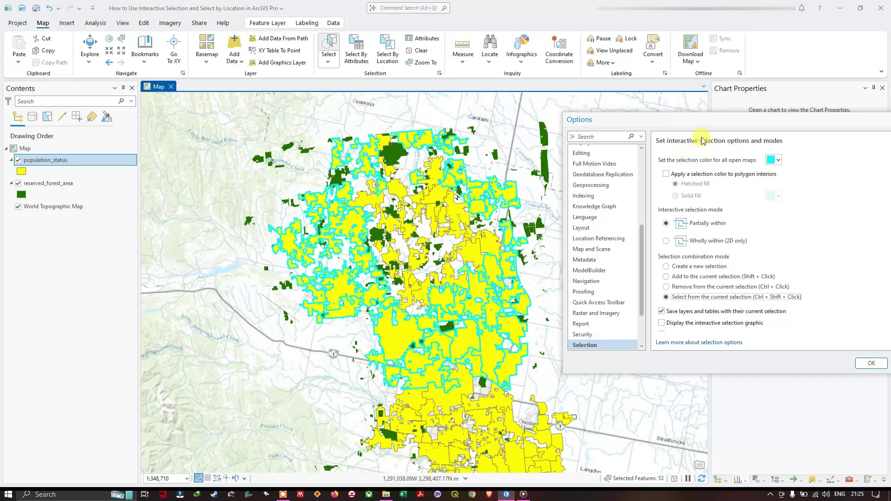
left_click_drag(709, 119, 484, 107)
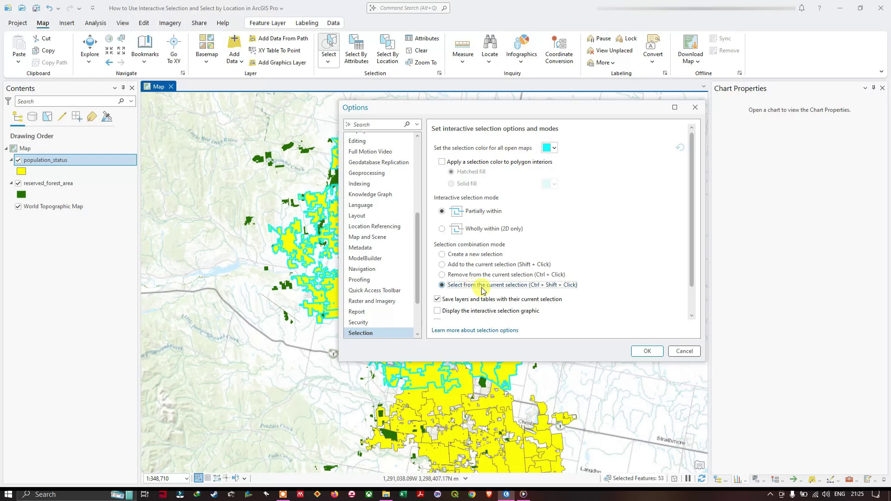
left_click(656, 353)
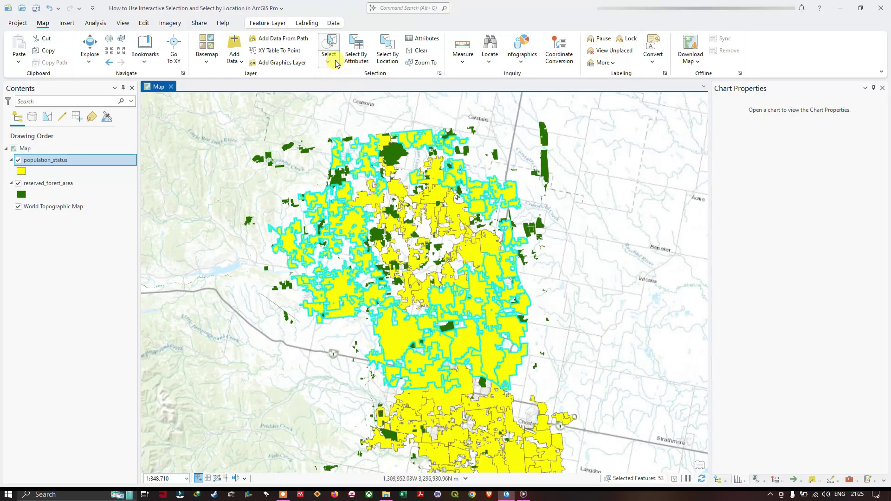
- Narrow the selection to the western population_status features with a rectangle over the western part of the selected area
left_click(335, 63)
left_click(346, 78)
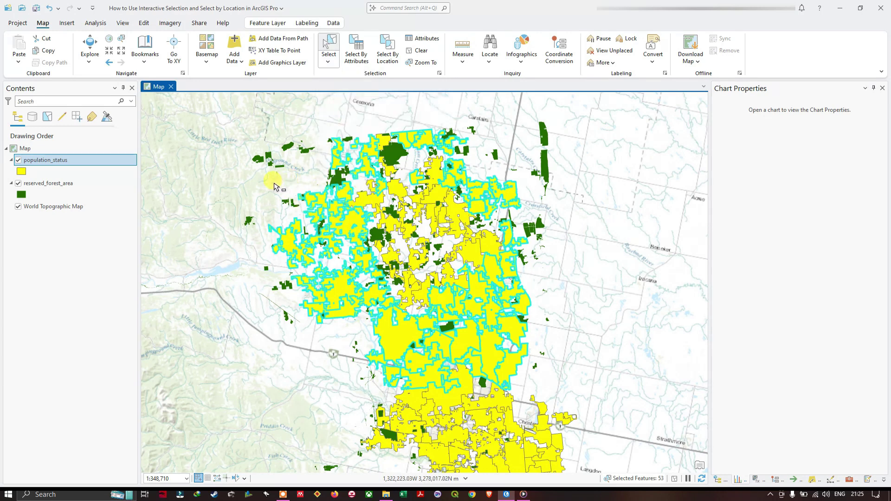
left_click_drag(252, 179, 394, 302)
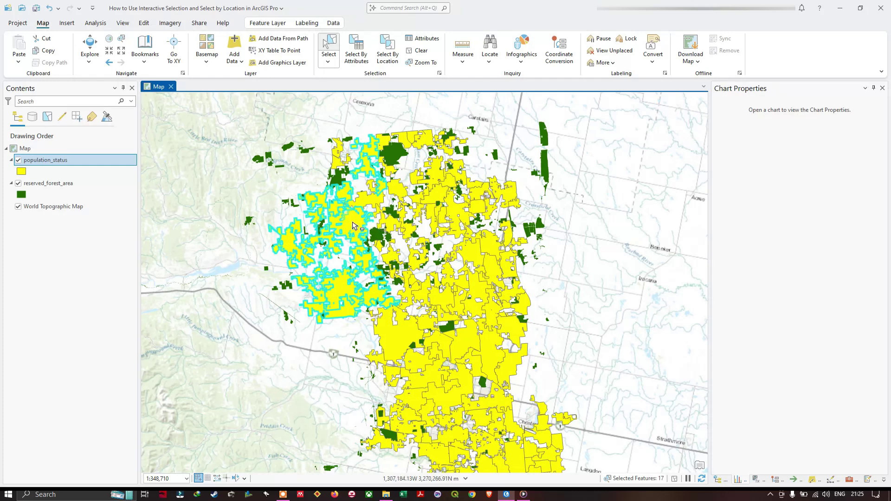
left_click(439, 73)
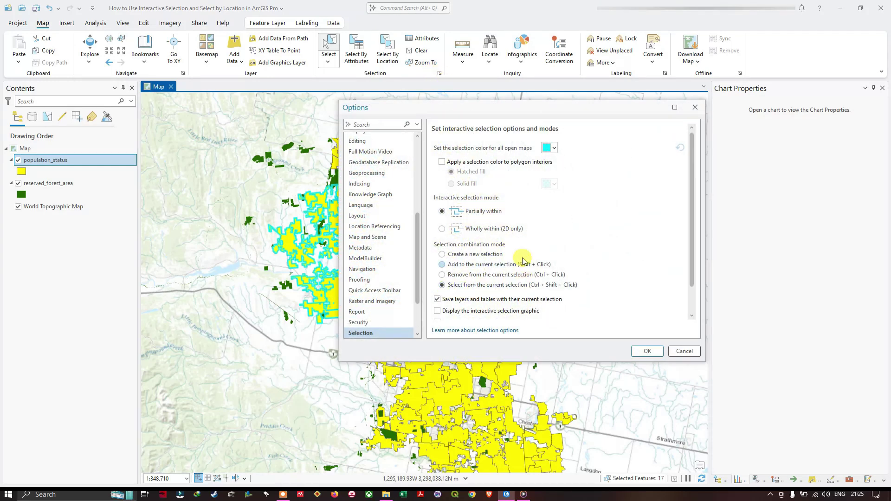
left_click_drag(555, 108, 719, 130)
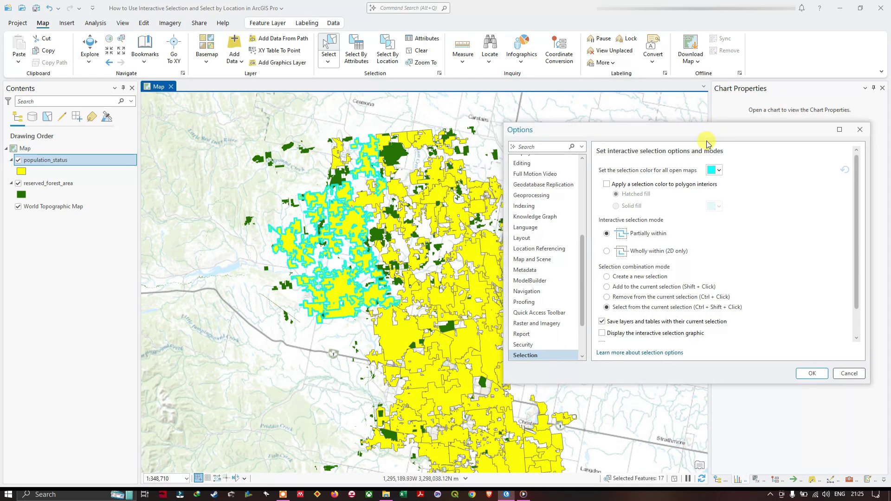
left_click(813, 374)
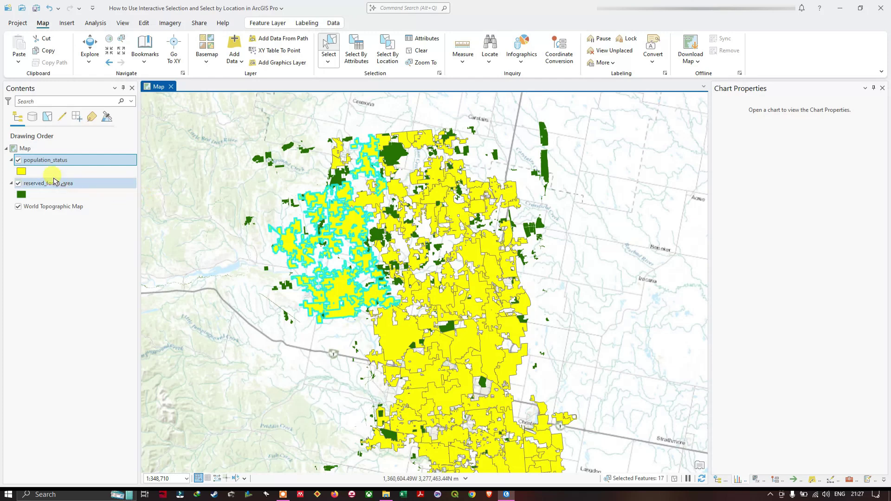
- Make a new layer from the selected population_status features
right_click(63, 161)
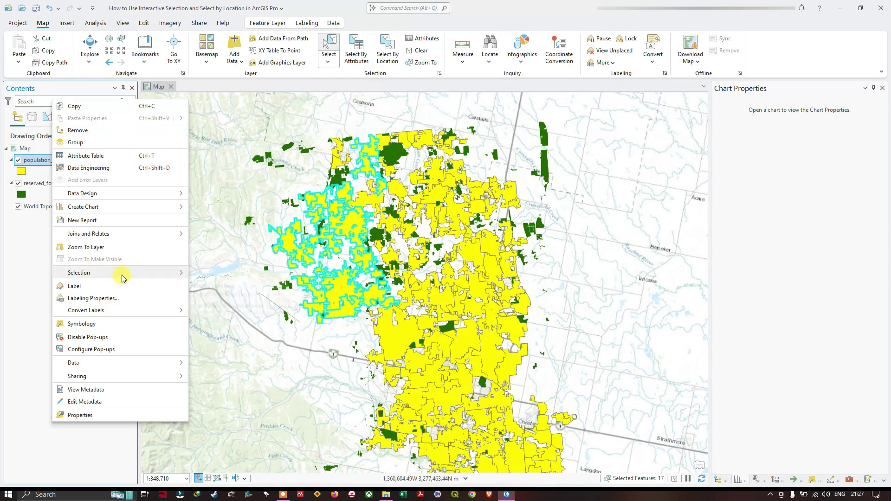
mouse_move(122, 277)
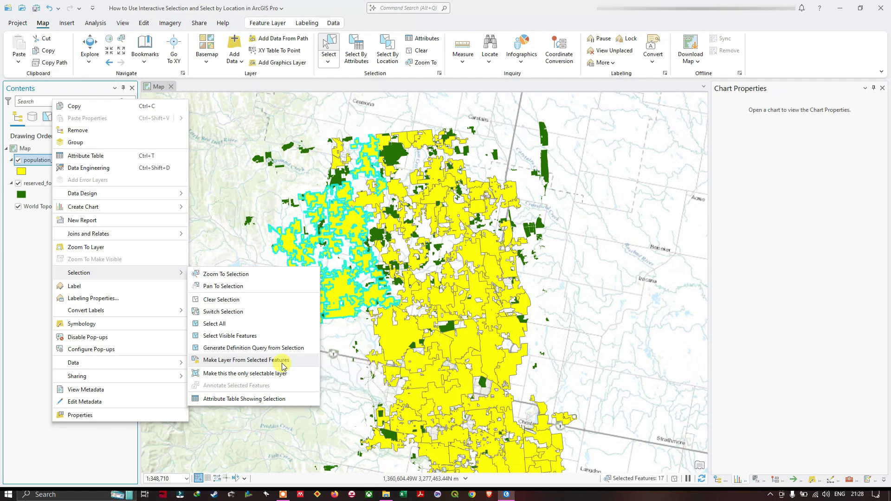
left_click(246, 360)
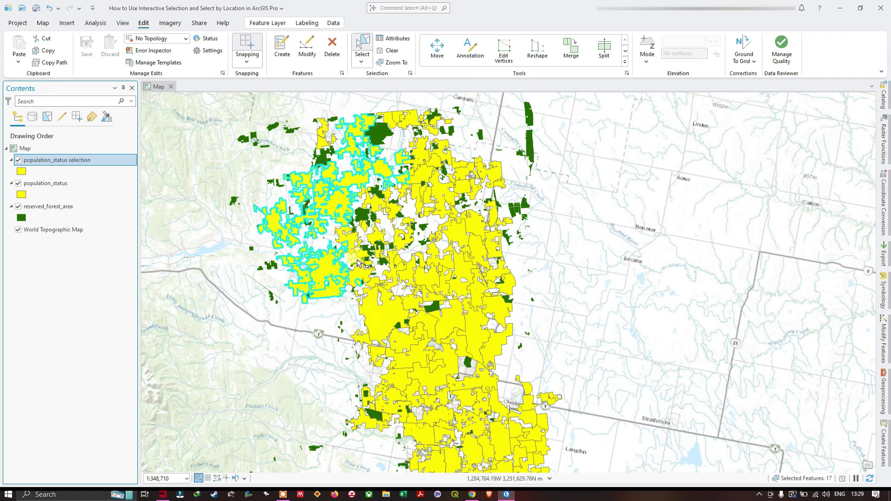
- Toggle the original population_status layer to compare it with the population_status selection layer, leave the original hidden and highlight the selection layer
left_click(100, 164)
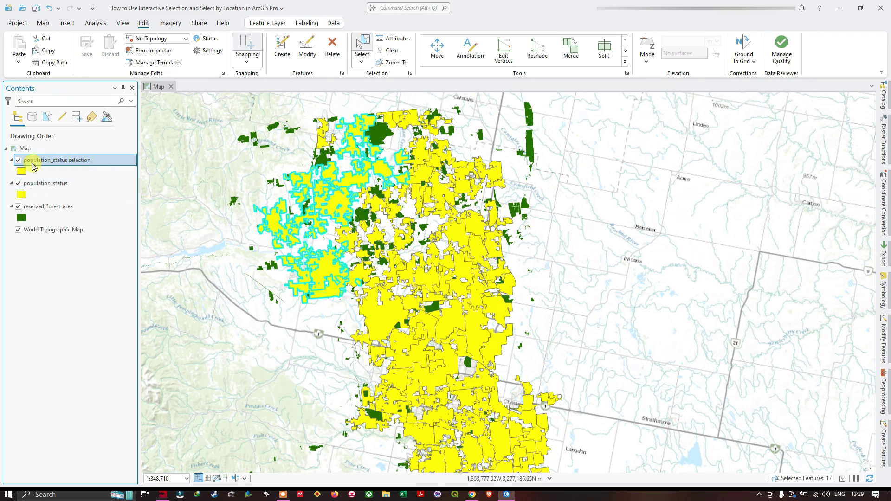
left_click(18, 184)
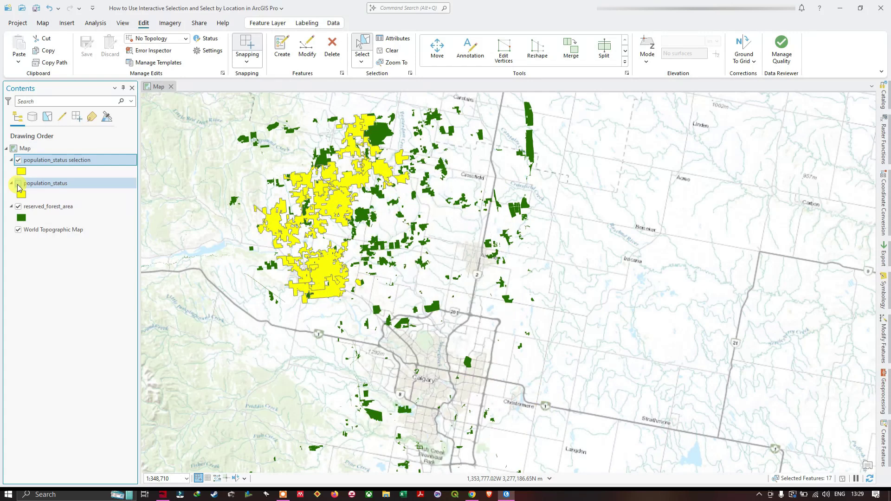
left_click(18, 185)
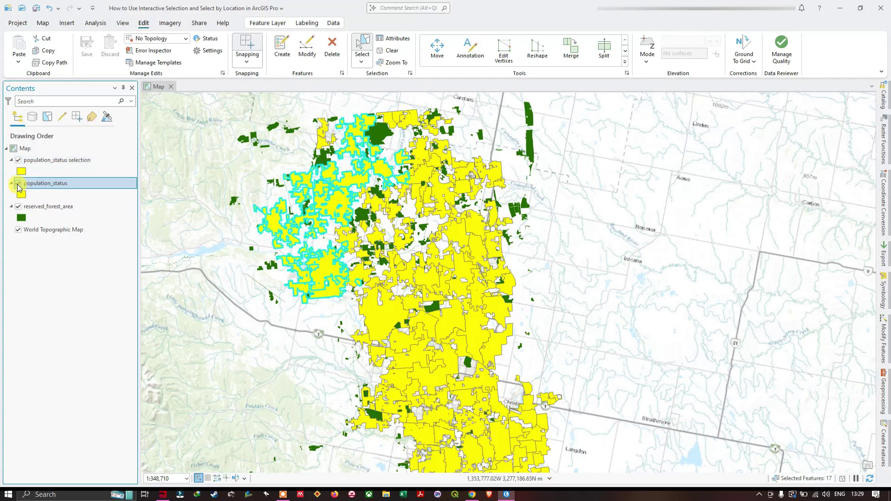
left_click(18, 184)
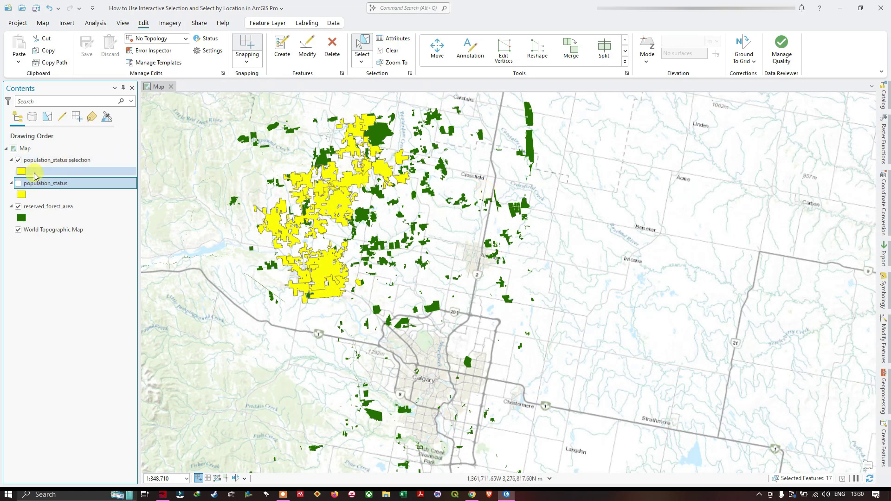
left_click(18, 184)
left_click(18, 184)
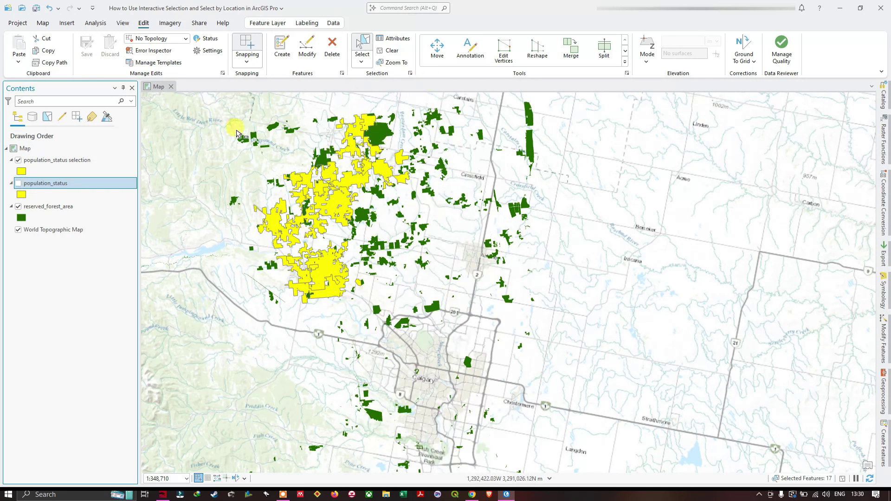
left_click(18, 184)
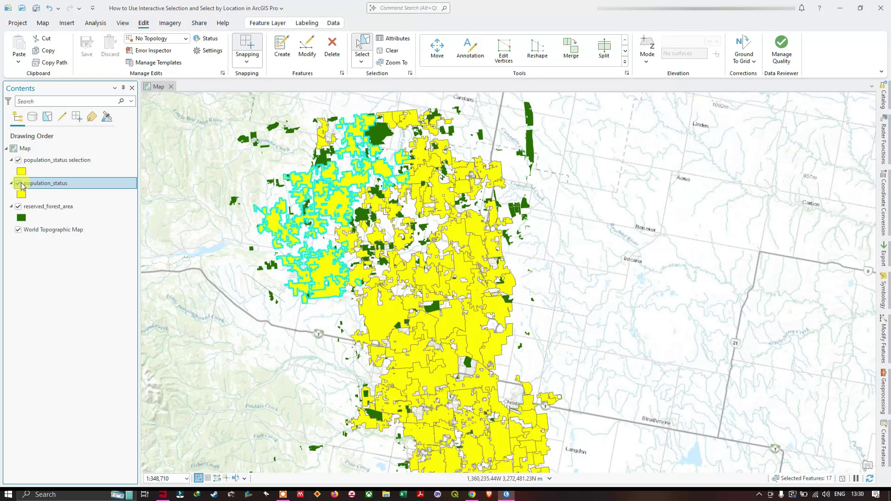
left_click(20, 184)
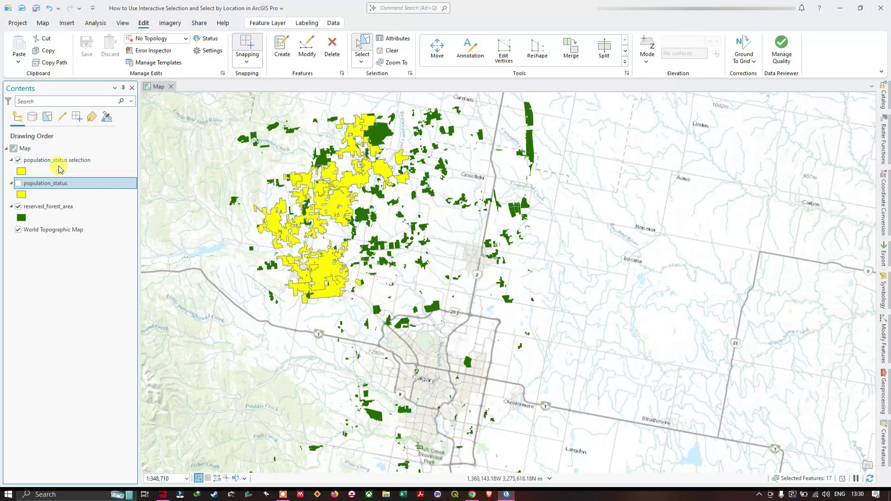
left_click(85, 162)
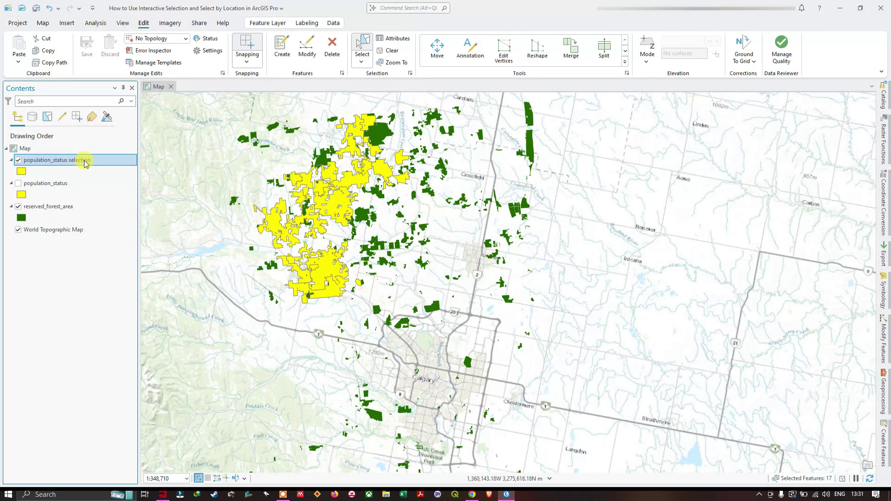
- Review the Export Features parameters for the population_status selection layer and close them without exporting
right_click(85, 163)
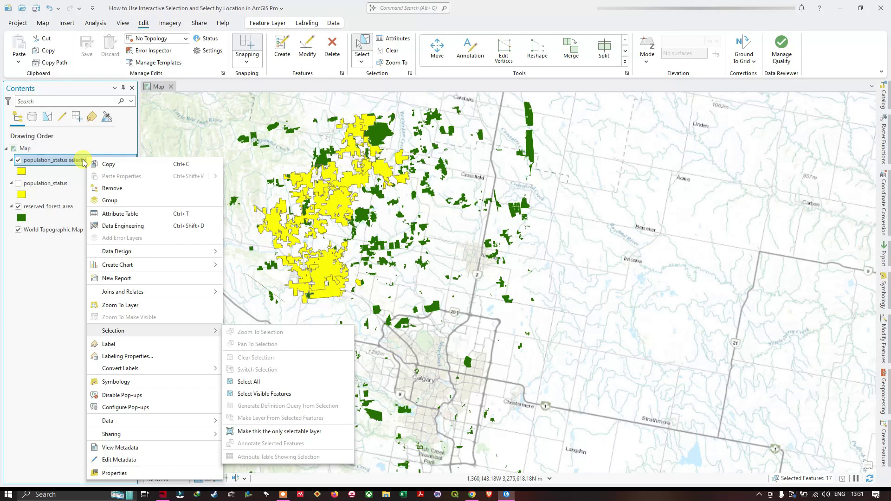
mouse_move(143, 424)
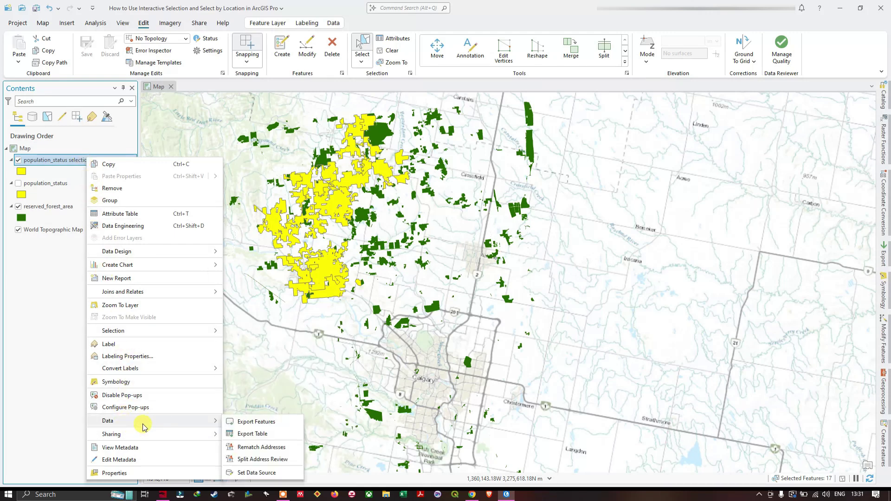
left_click(254, 422)
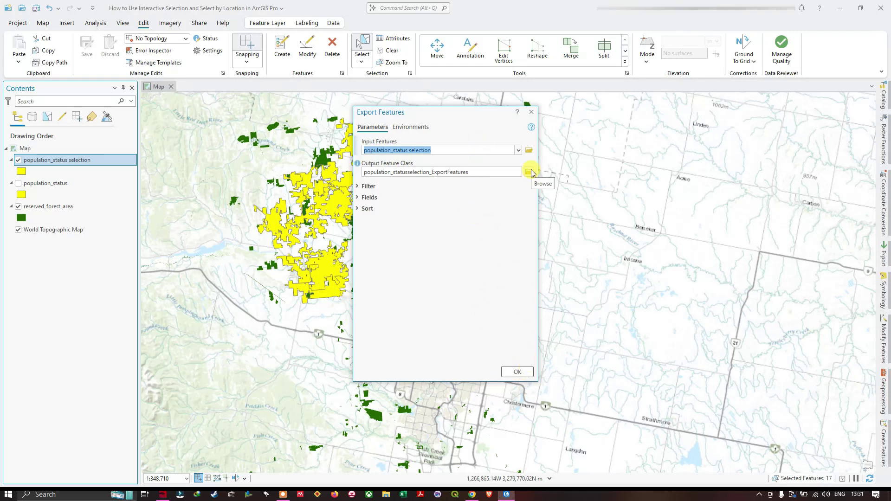
left_click(532, 112)
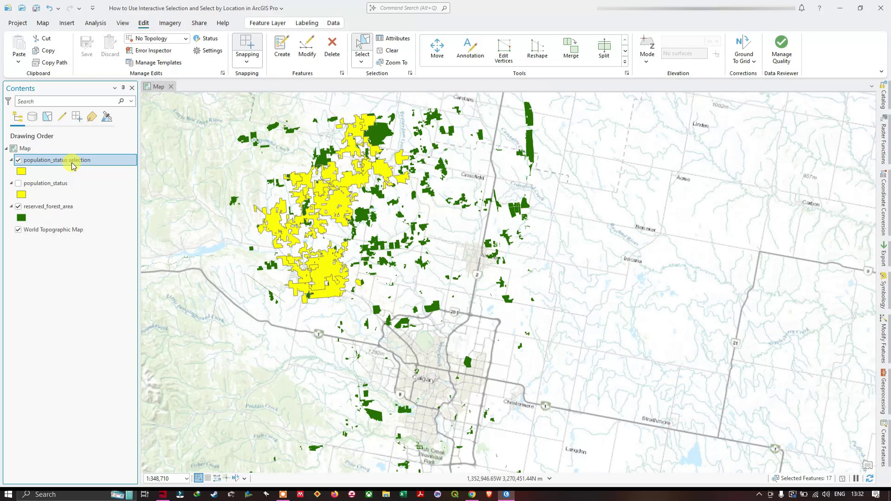
- Clear the selected population_status features and toggle the original layer to compare it with the selection layer, leaving the original hidden
left_click(19, 183)
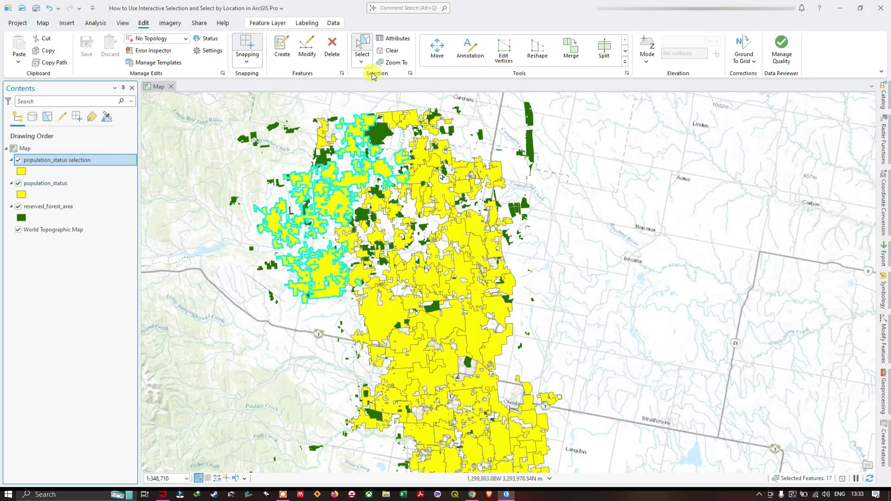
left_click(391, 51)
left_click(19, 185)
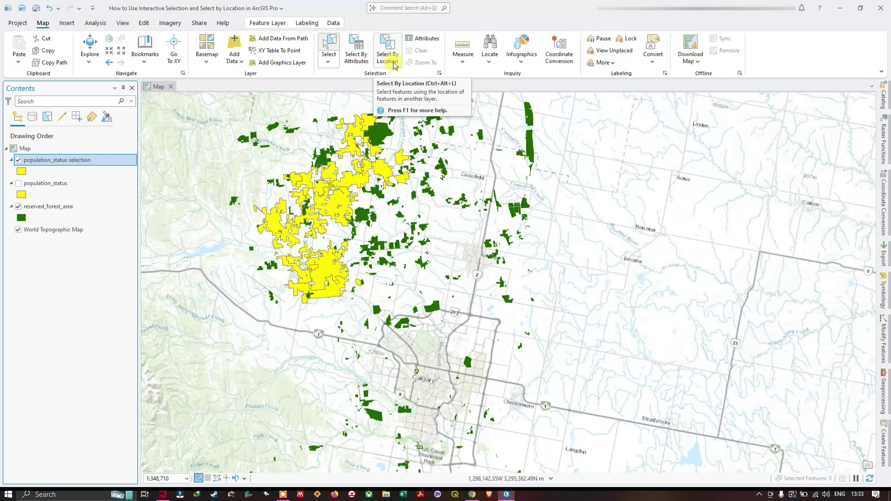
left_click(18, 183)
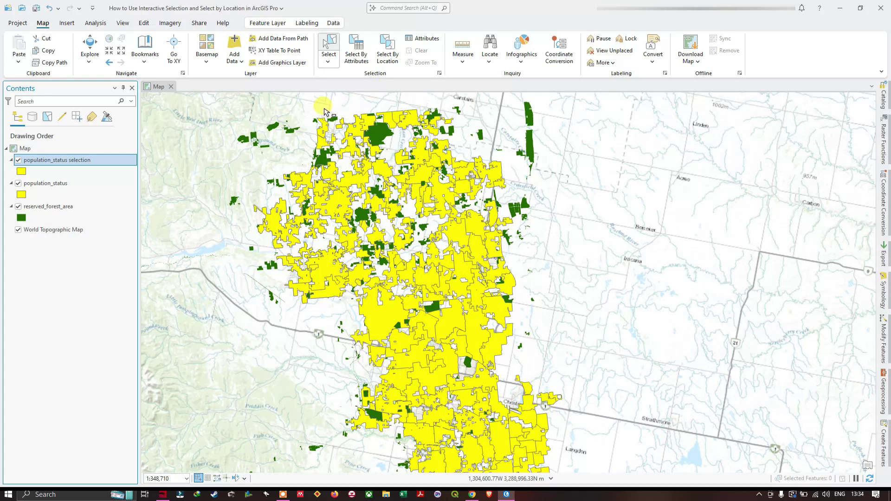
left_click(19, 184)
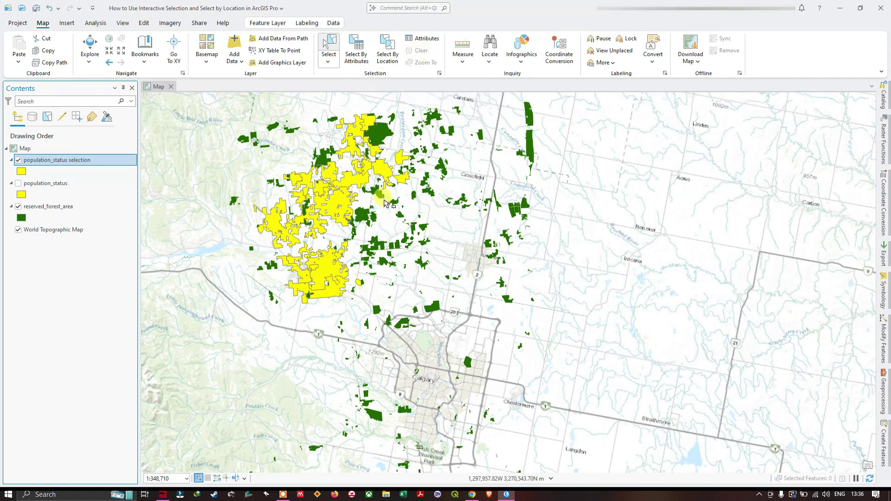
- Set up Select By Location with population_status as the input features and Boundary touches as the relationship
left_click(392, 60)
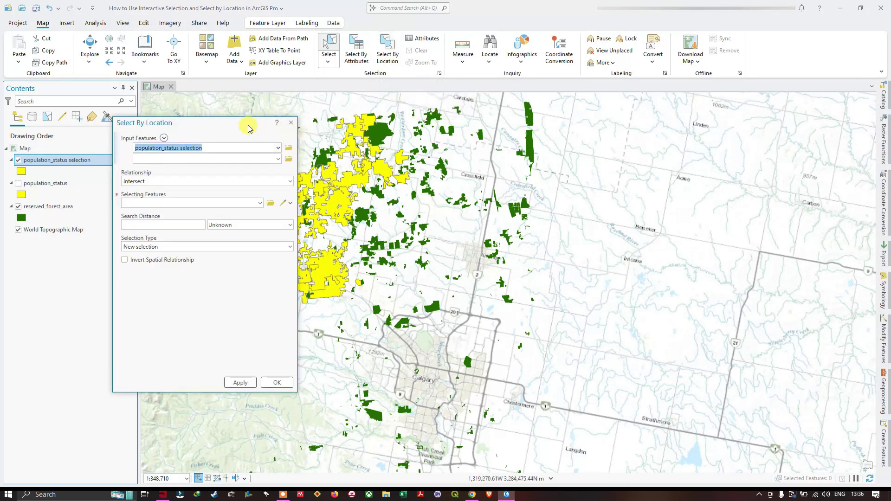
left_click_drag(248, 129, 561, 132)
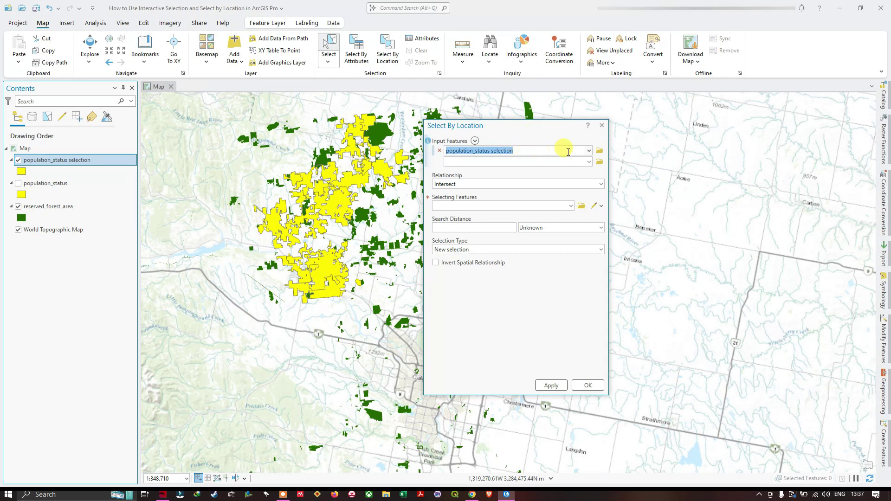
left_click(586, 152)
left_click(483, 172)
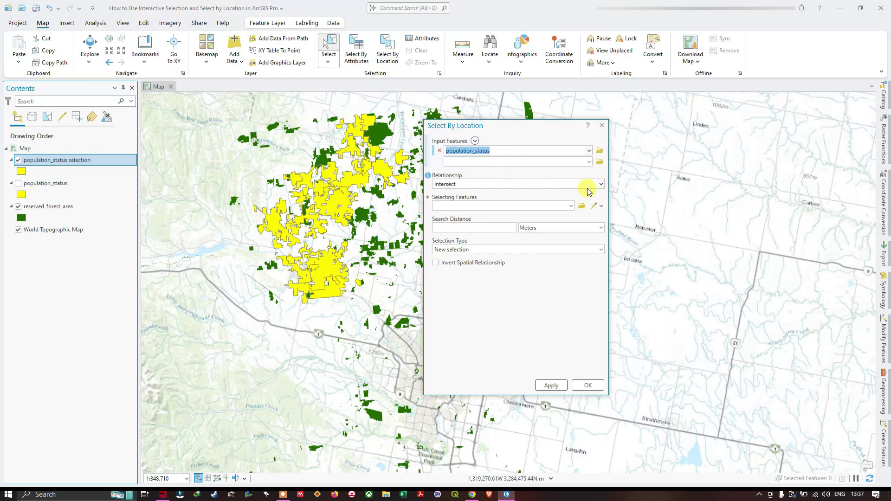
left_click(601, 184)
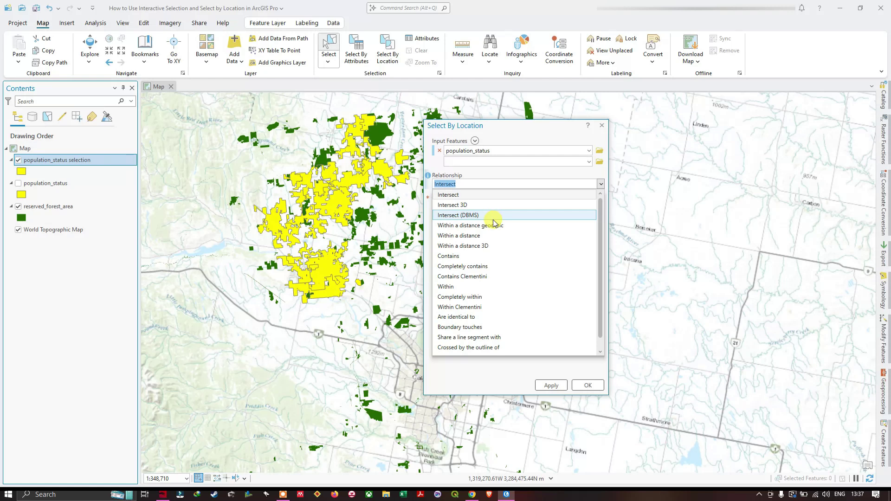
scroll(494, 223, "down", 1)
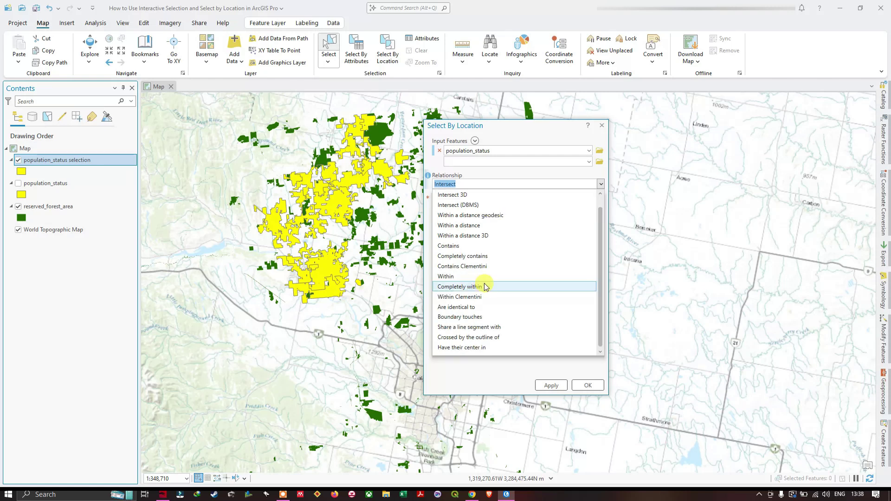
left_click(481, 319)
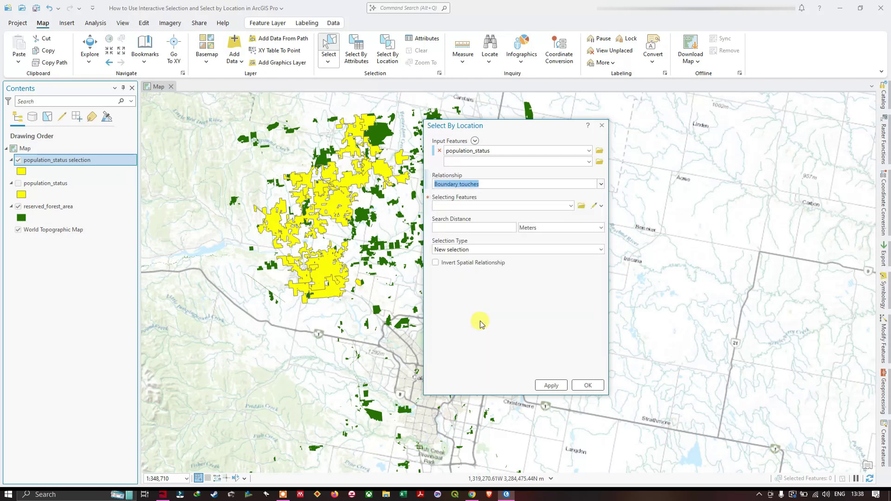
- Use population_status selection as the selecting features and New selection as the selection type
left_click(571, 205)
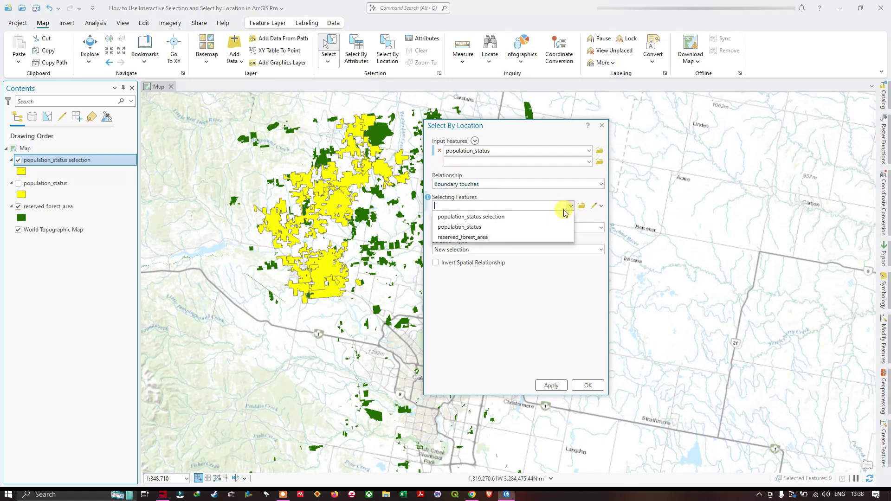
left_click(481, 217)
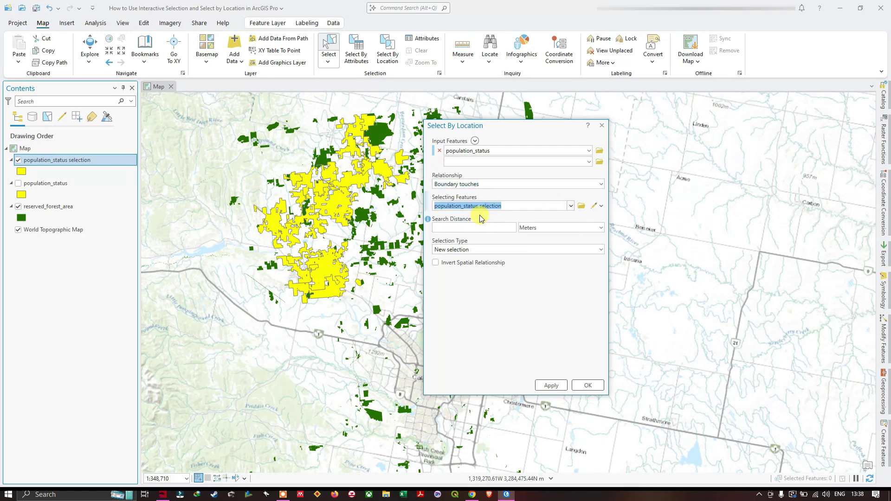
left_click(600, 250)
left_click(504, 265)
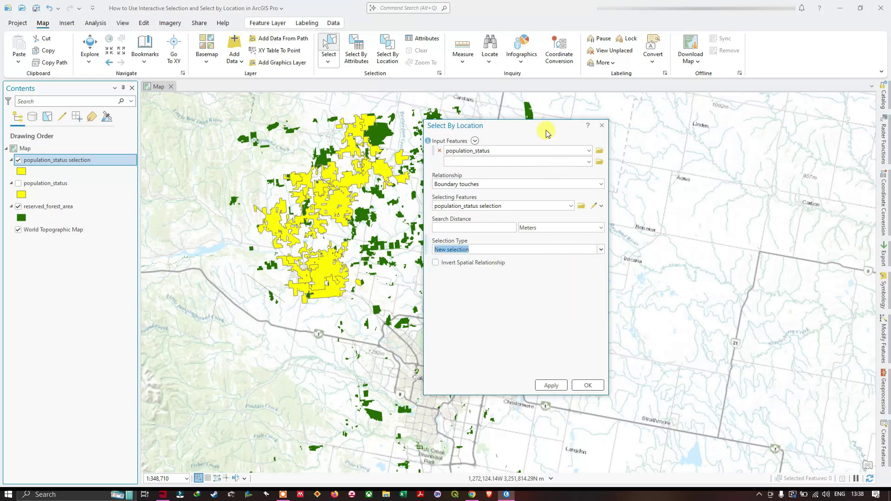
- Show the population_status layer and run the location selection on it, keeping the map in view
left_click_drag(531, 128, 745, 130)
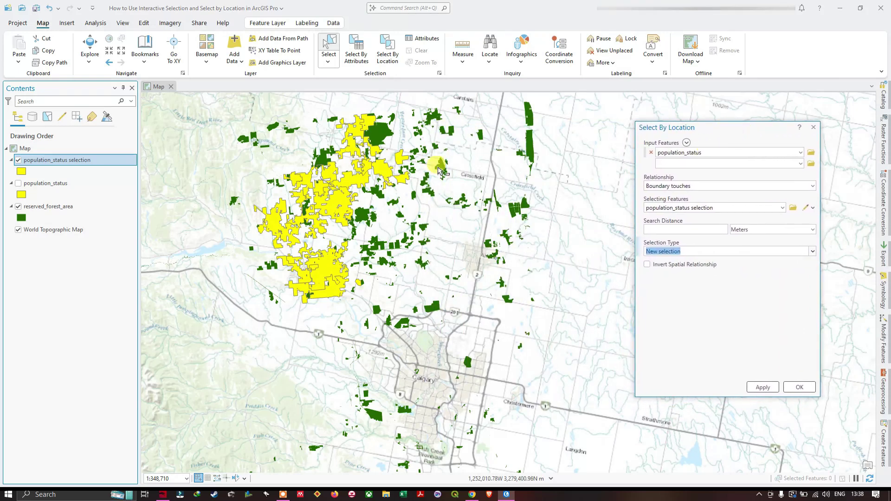
left_click(19, 183)
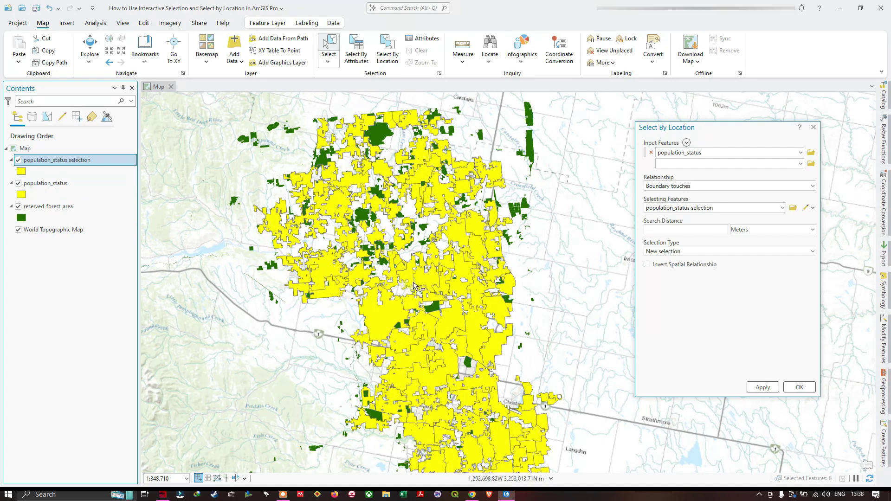
left_click(774, 389)
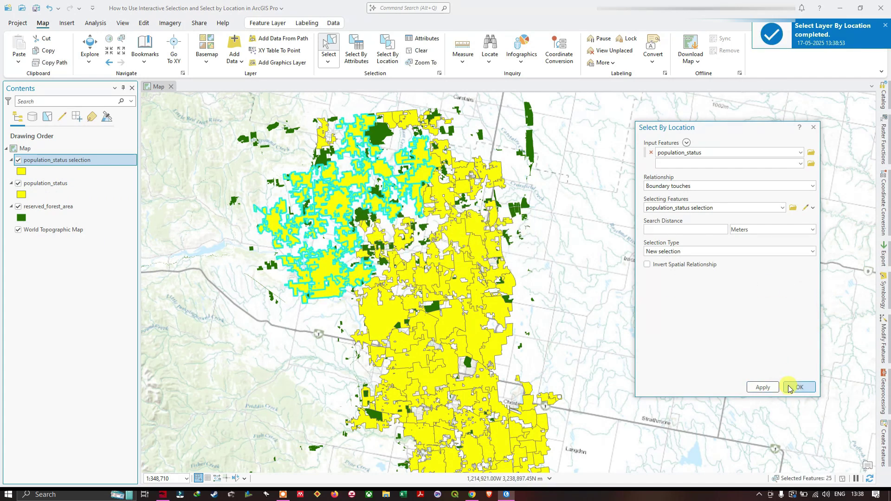
left_click(795, 387)
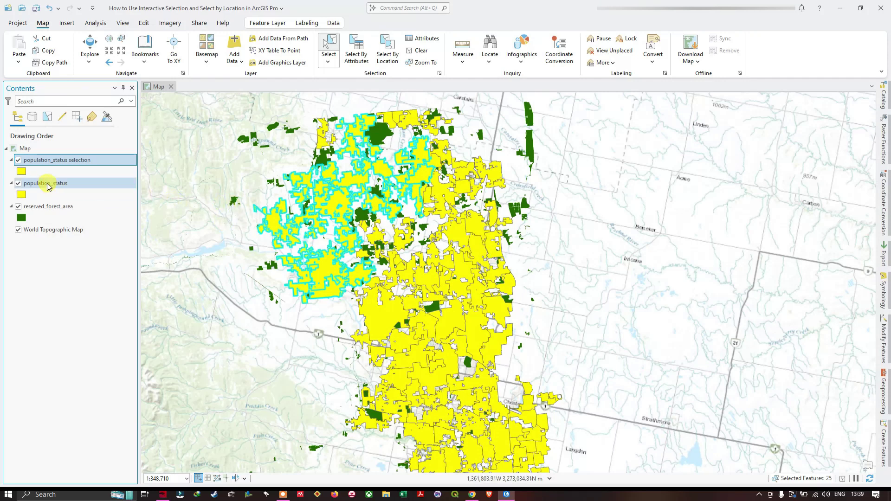
- Recolour the population_status selection layer red and compare it with the neighbouring features selected by location
right_click(22, 173)
left_click(45, 222)
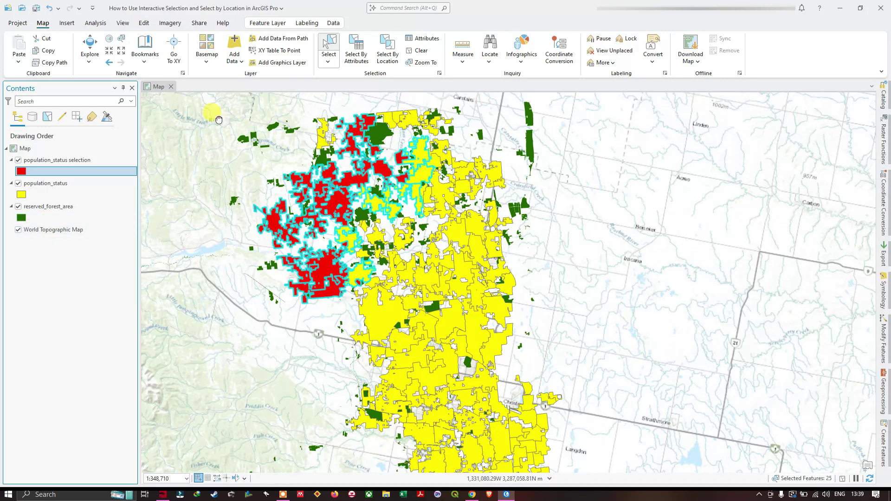
scroll(219, 120, "up", 2)
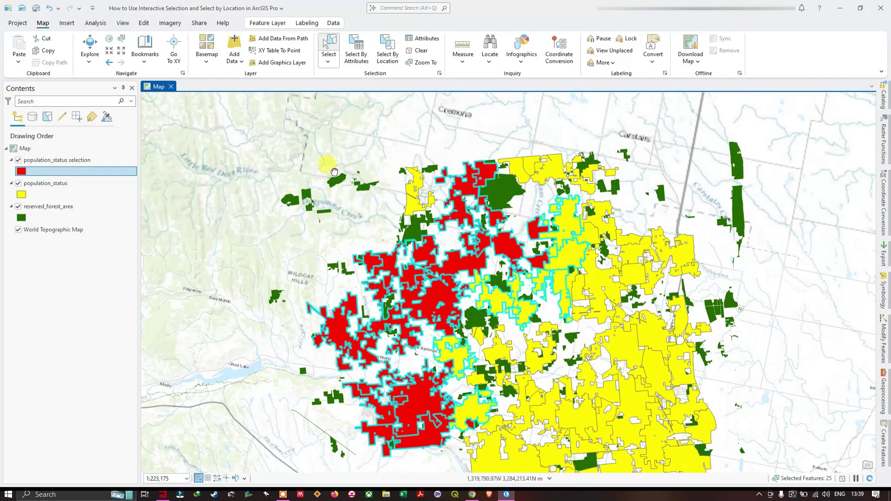
left_click_drag(334, 172, 321, 138)
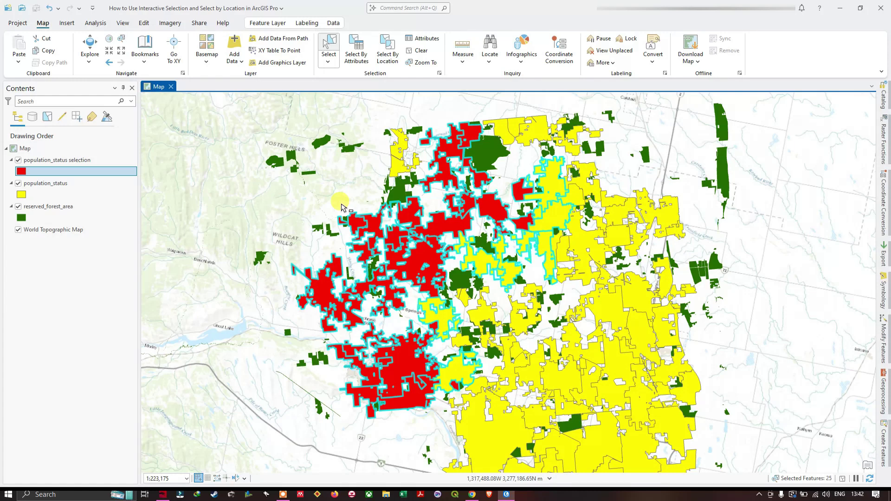
scroll(341, 207, "down", 2)
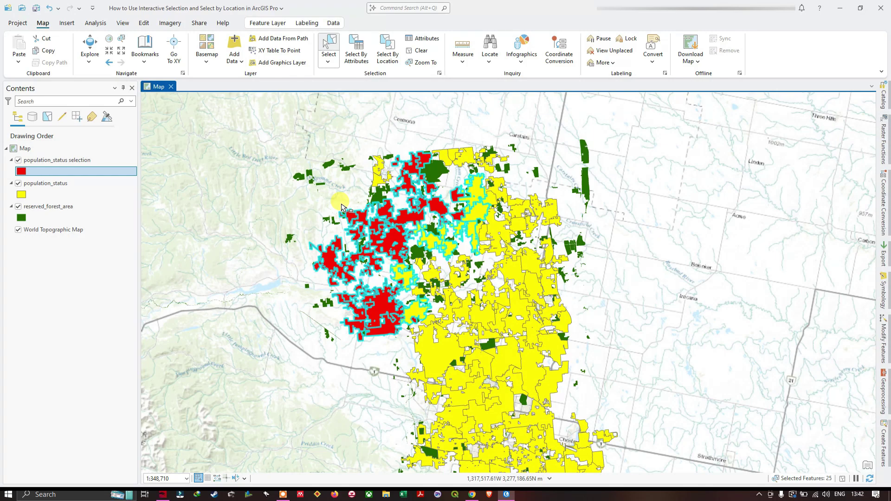
scroll(341, 207, "down", 6)
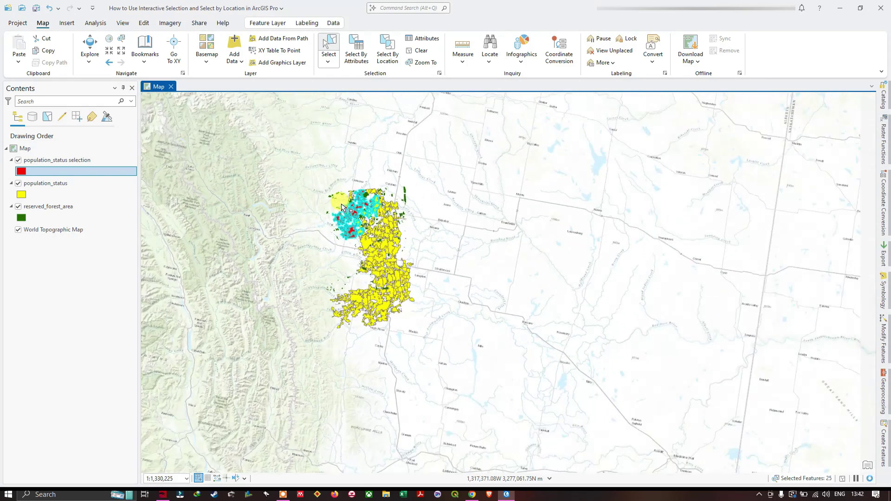